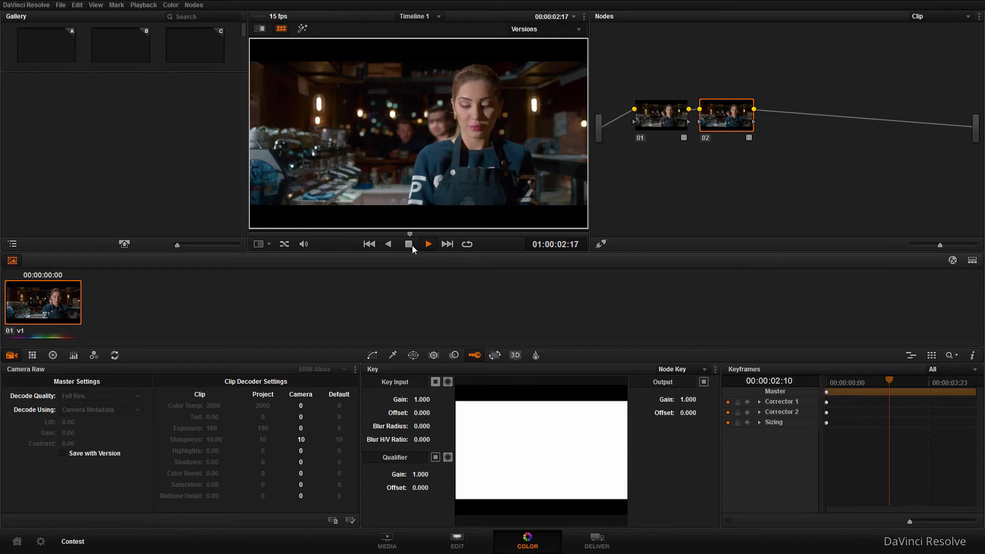
# Delete node 02, apply the 3D LUT Creator combine_1 LUT to node 01, and play the clip
pyautogui.click(412, 245)
pyautogui.press('Delete')
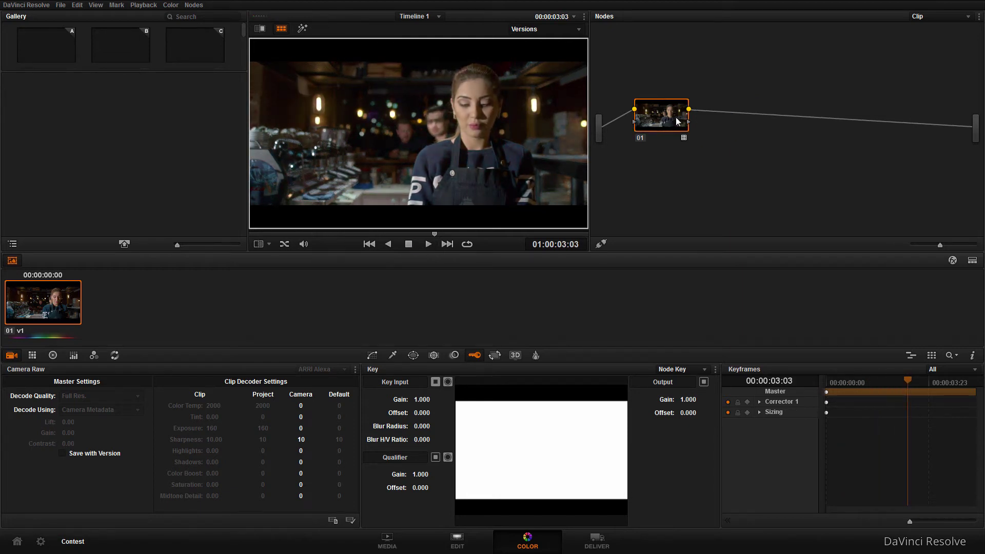
pyautogui.rightClick(678, 121)
pyautogui.moveTo(718, 213)
pyautogui.moveTo(798, 344)
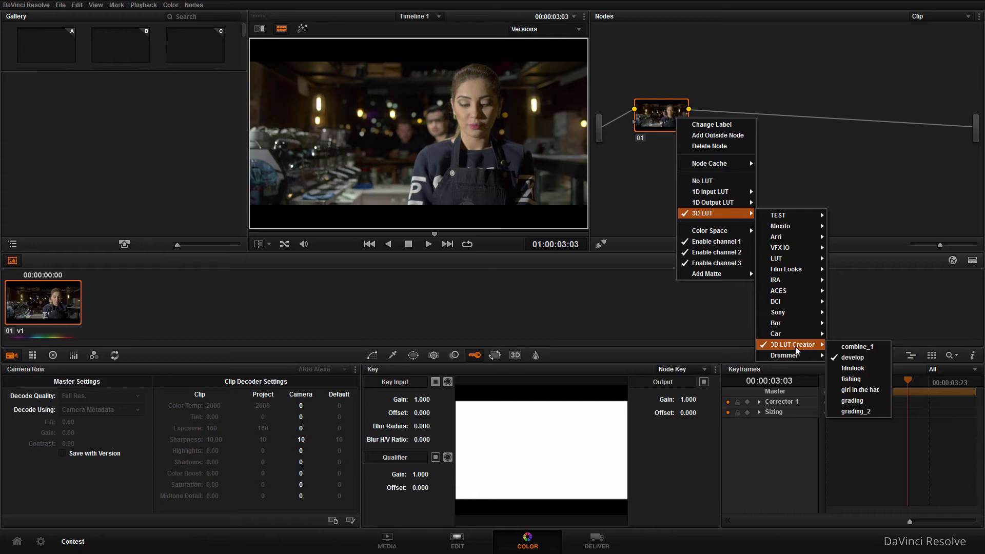
pyautogui.click(852, 348)
pyautogui.click(429, 244)
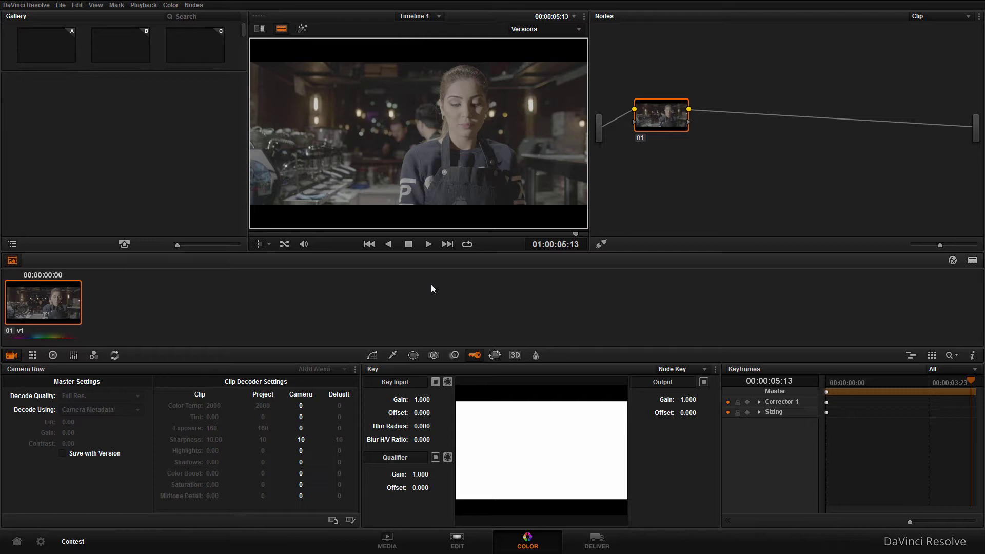
# Apply a 3D LUT Creator LUT to node 01 and preview the clip
pyautogui.click(429, 245)
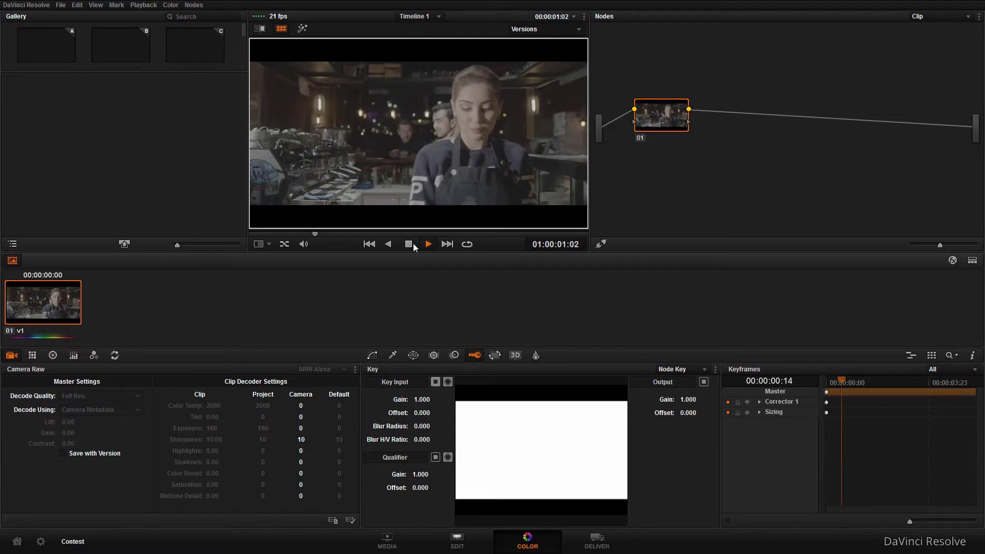
pyautogui.click(411, 243)
pyautogui.rightClick(667, 119)
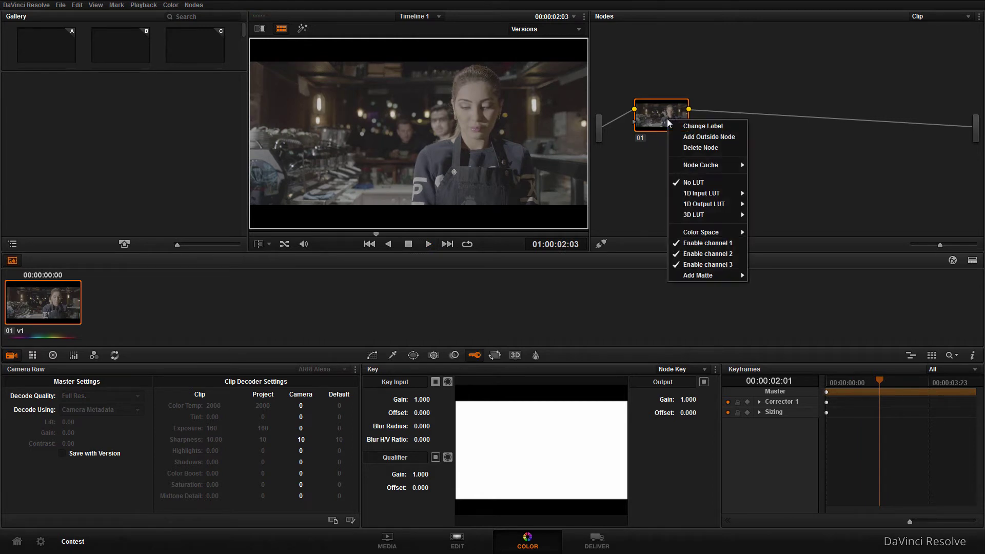
pyautogui.moveTo(724, 216)
pyautogui.moveTo(794, 348)
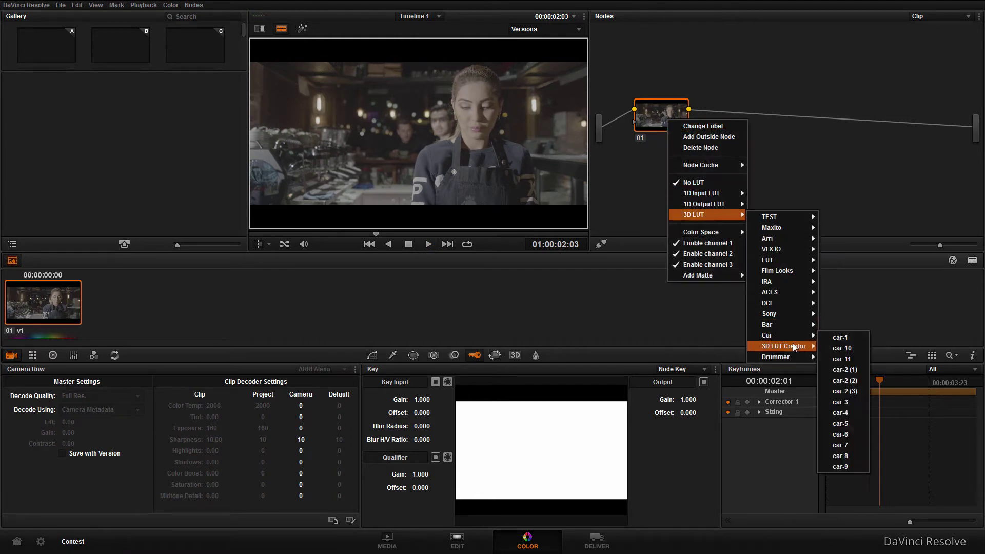
pyautogui.click(847, 348)
pyautogui.click(428, 244)
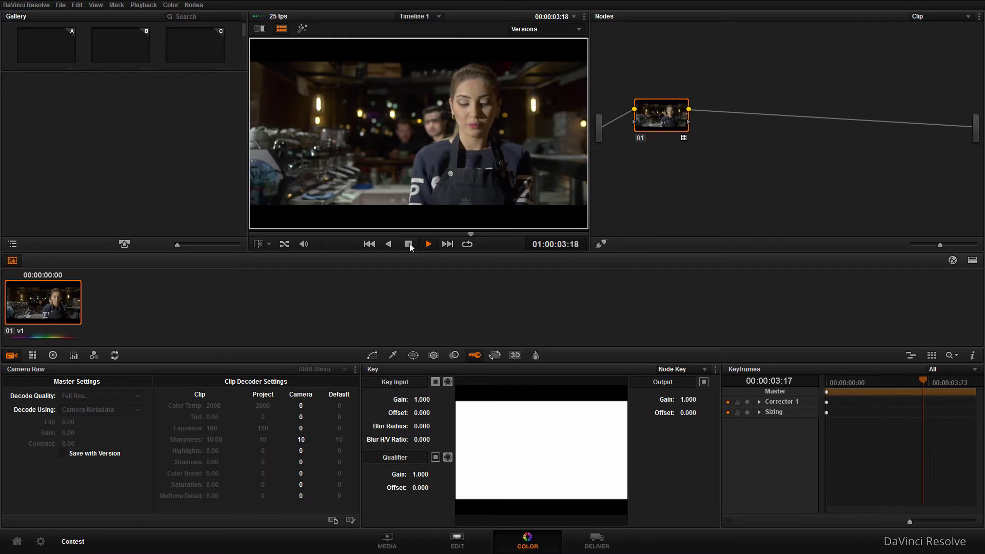
# Add serial node 02 with the 3D LUT Creator grading LUT
pyautogui.click(409, 244)
pyautogui.hotkey('alt', 's')
pyautogui.rightClick(711, 107)
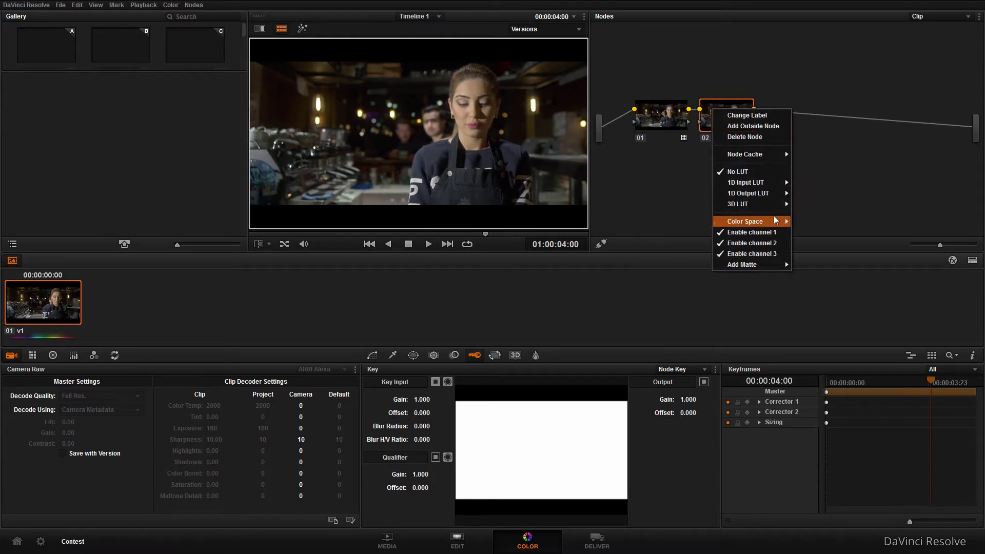
pyautogui.moveTo(778, 204)
pyautogui.moveTo(845, 336)
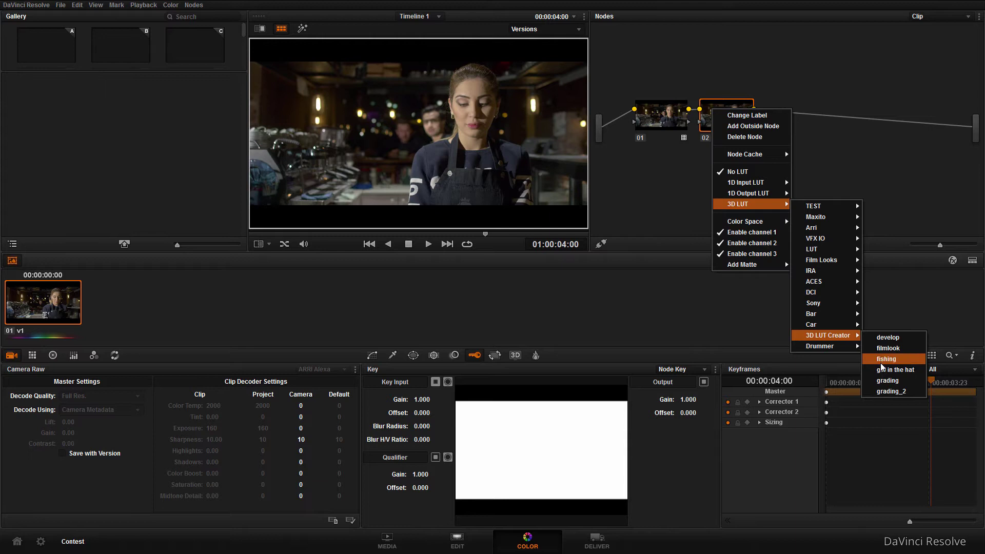
pyautogui.click(882, 380)
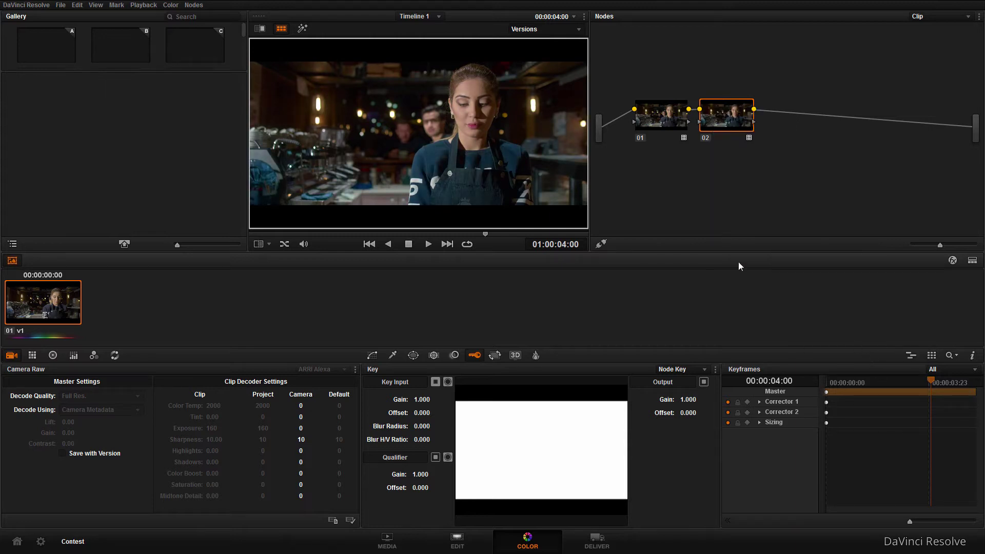
# Play and stop the two-node graded clip, then minimize Resolve to the desktop
pyautogui.press('space')
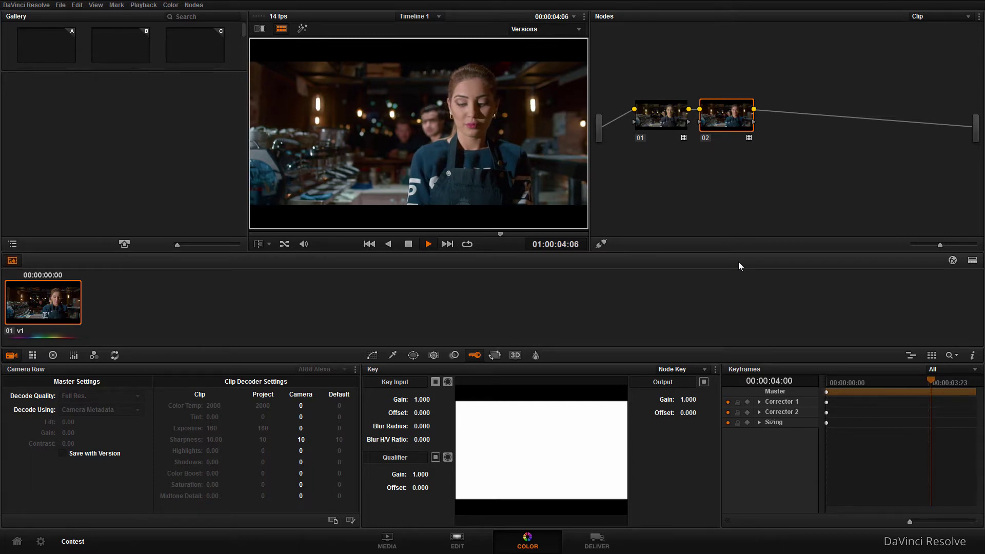
pyautogui.press('space')
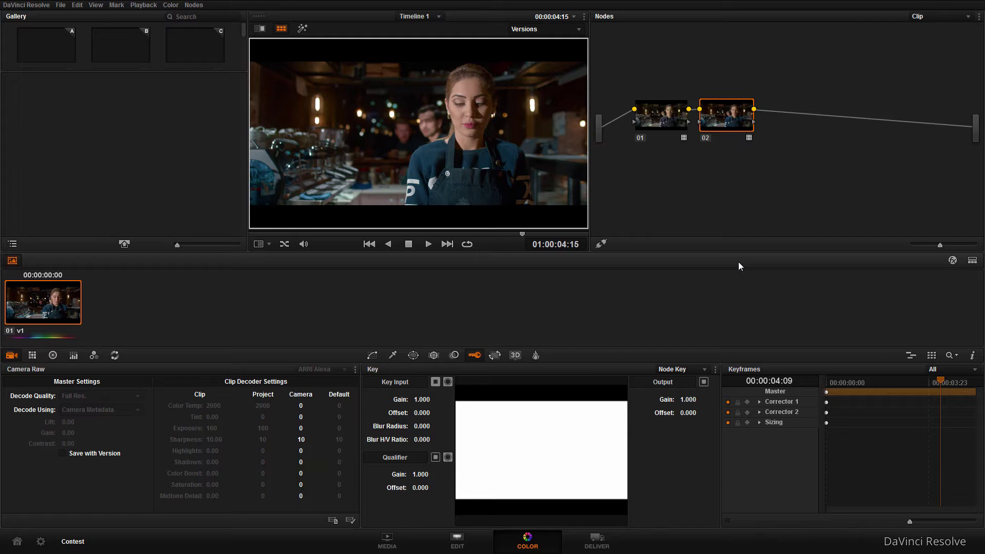
pyautogui.press('super+d')
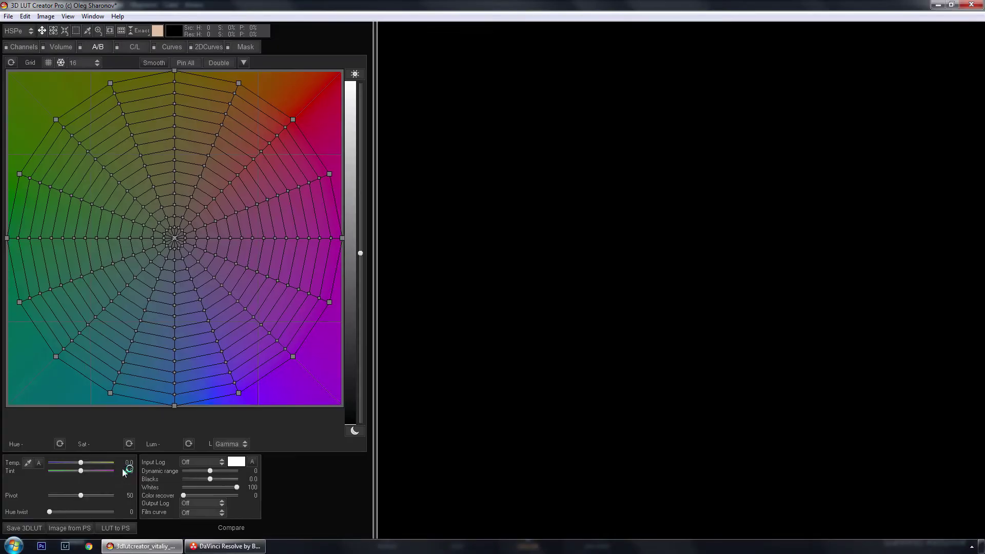
# Open Hald8_Unprocessed.png and start loading an external LUT from the Mask tab
pyautogui.click(8, 16)
pyautogui.click(20, 29)
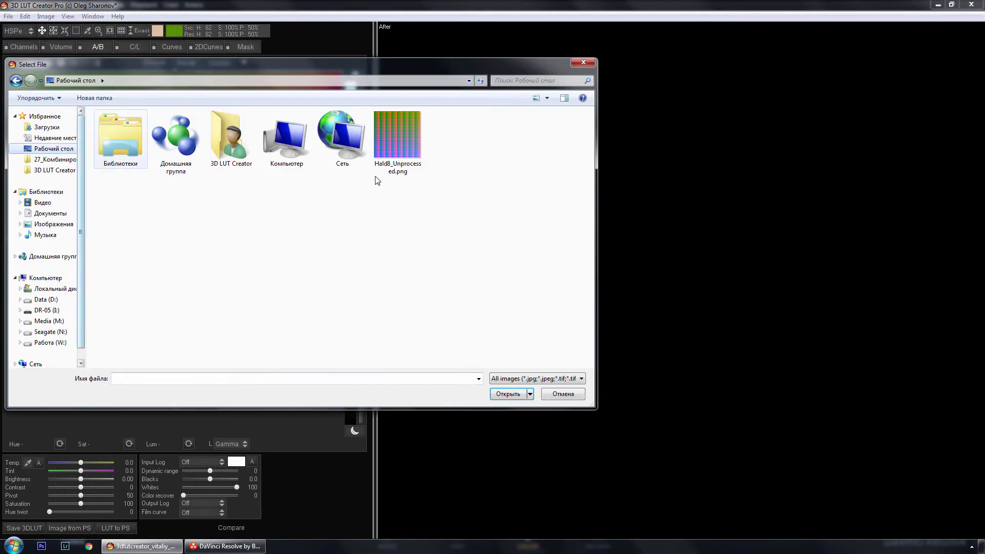
pyautogui.doubleClick(390, 136)
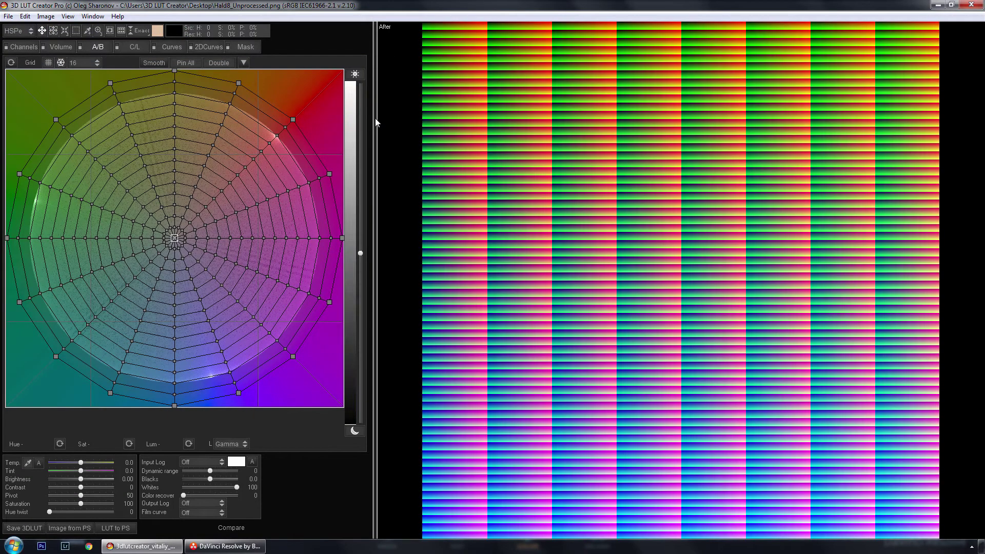
pyautogui.click(244, 47)
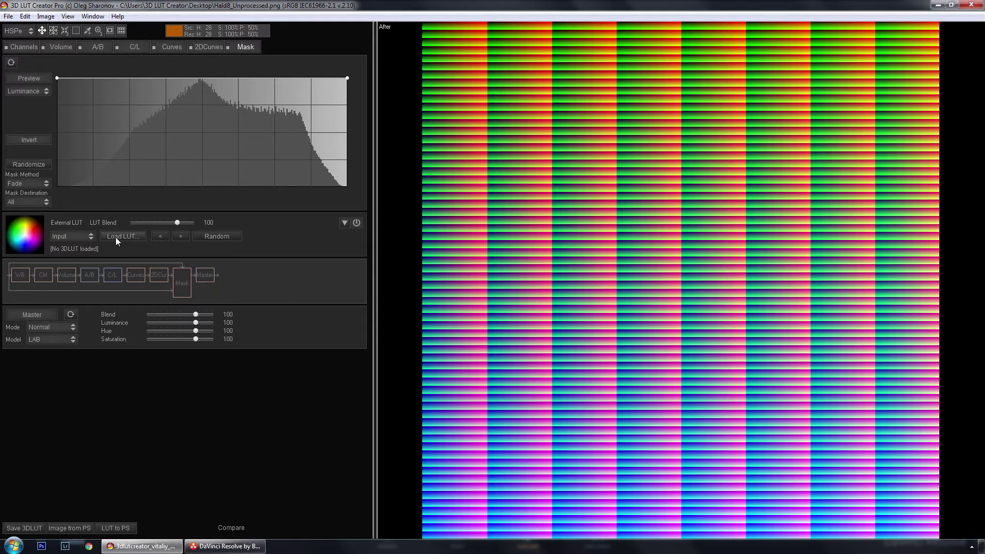
pyautogui.click(118, 237)
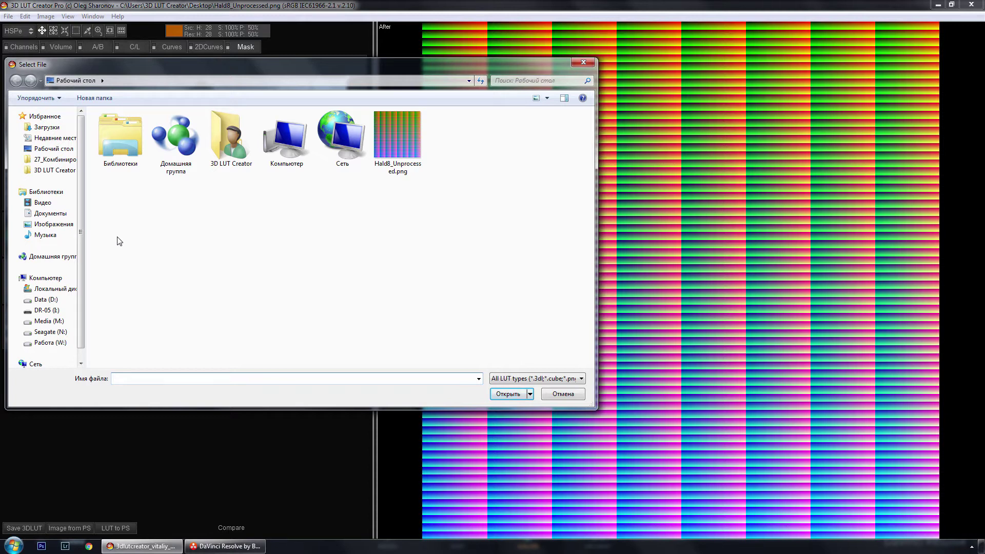
# Find Resolve's LUT folder path via Project Settings > Lookup Tables, then return to 3D LUT Creator
pyautogui.click(225, 546)
pyautogui.click(41, 541)
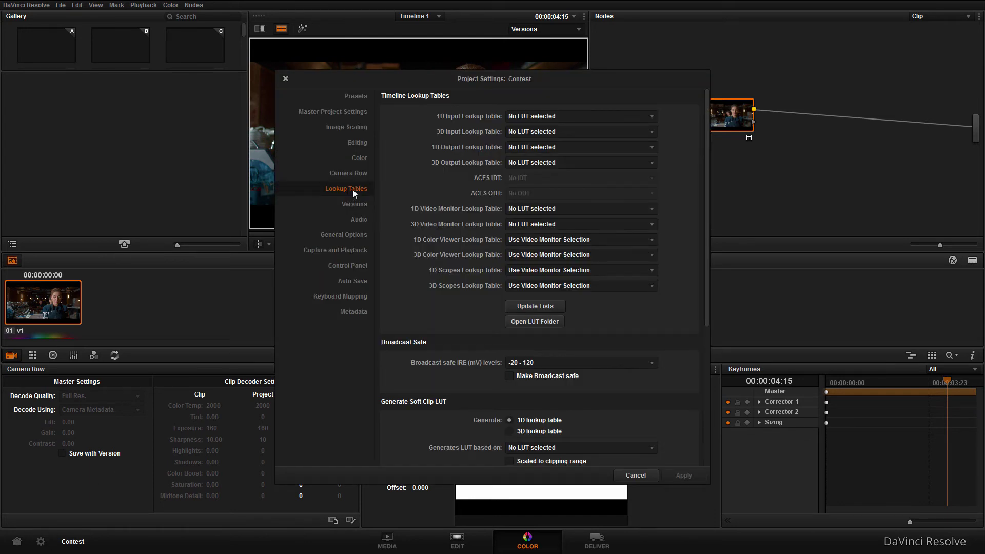
pyautogui.click(544, 322)
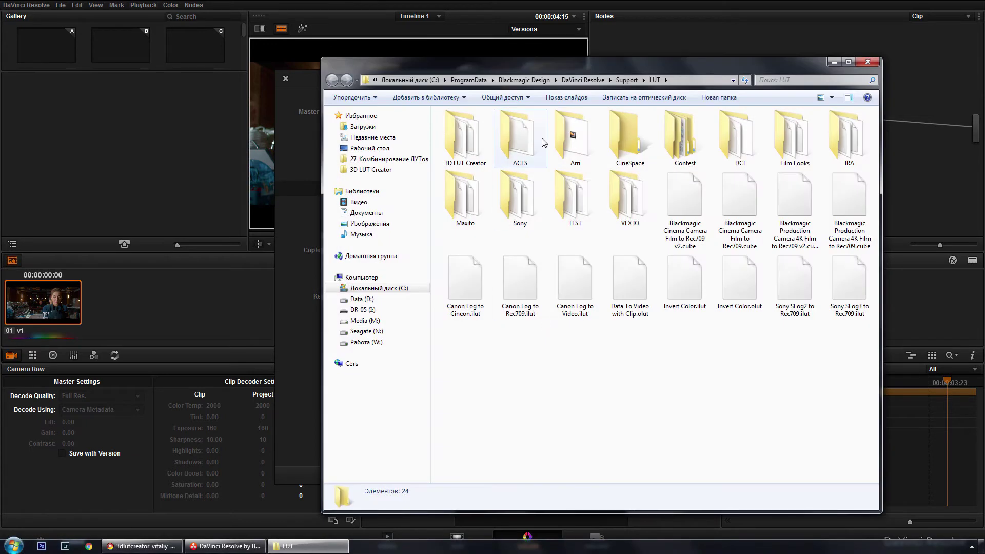
pyautogui.click(680, 85)
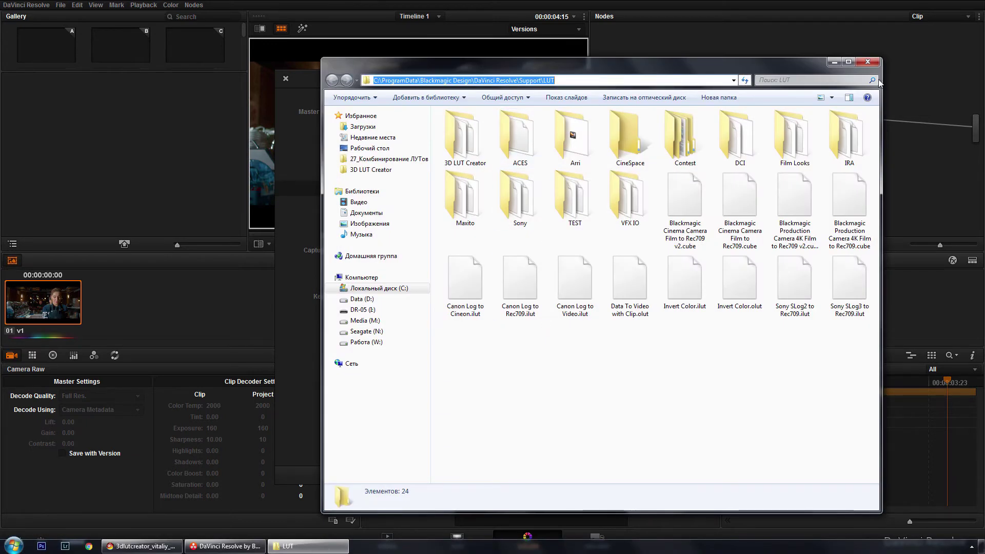
pyautogui.click(876, 61)
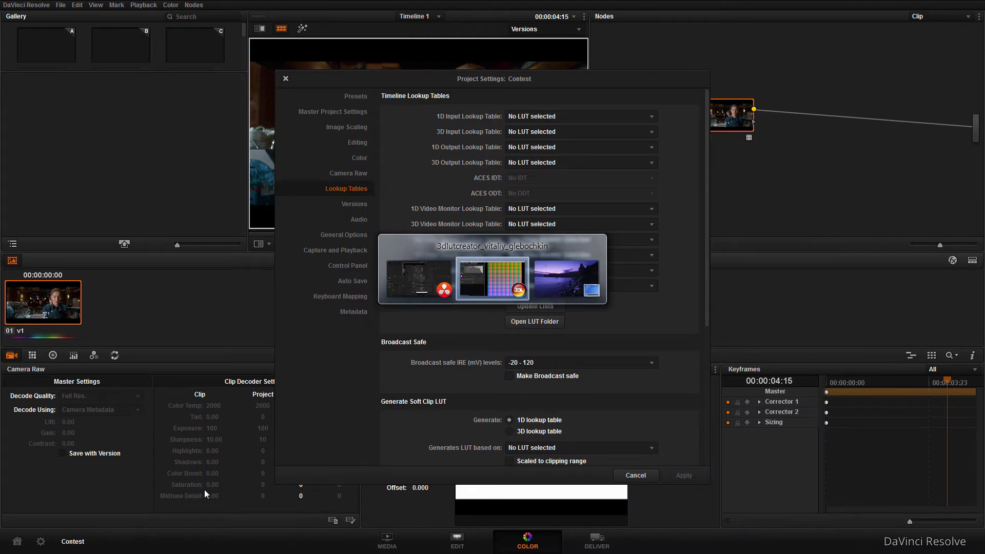
pyautogui.hotkey('alt', 'Tab')
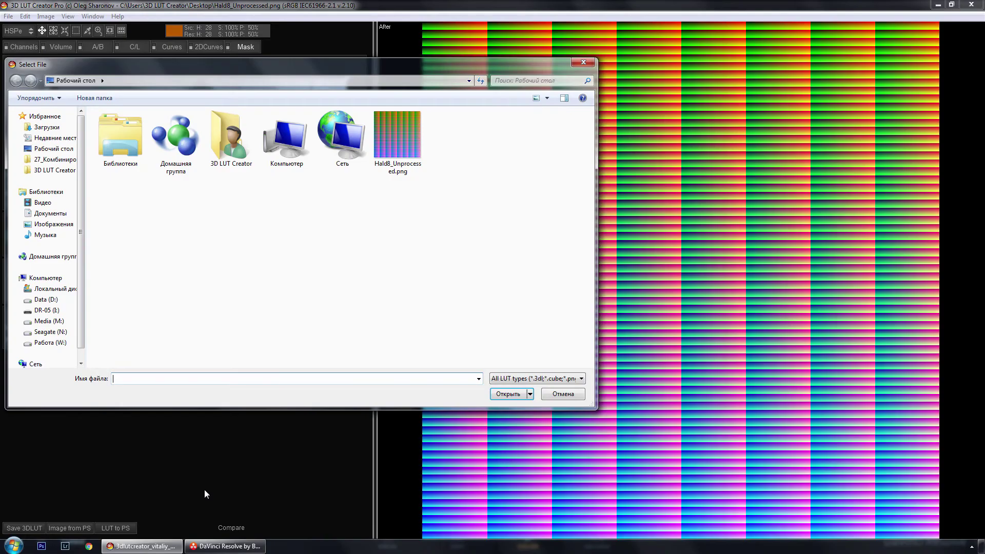
# Load develop.cube, process the Hald image with it, then load grading.cube as the external LUT
pyautogui.click(46, 172)
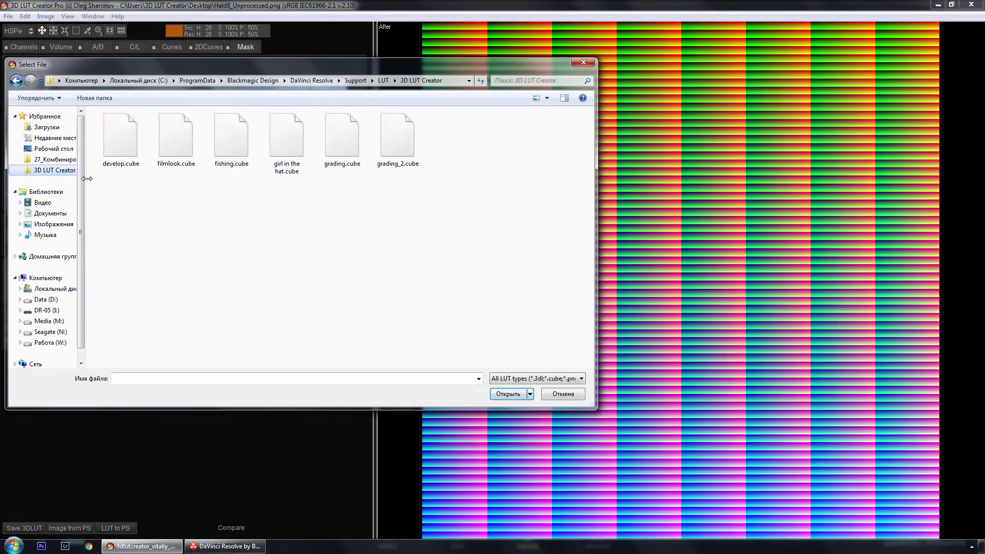
pyautogui.doubleClick(116, 153)
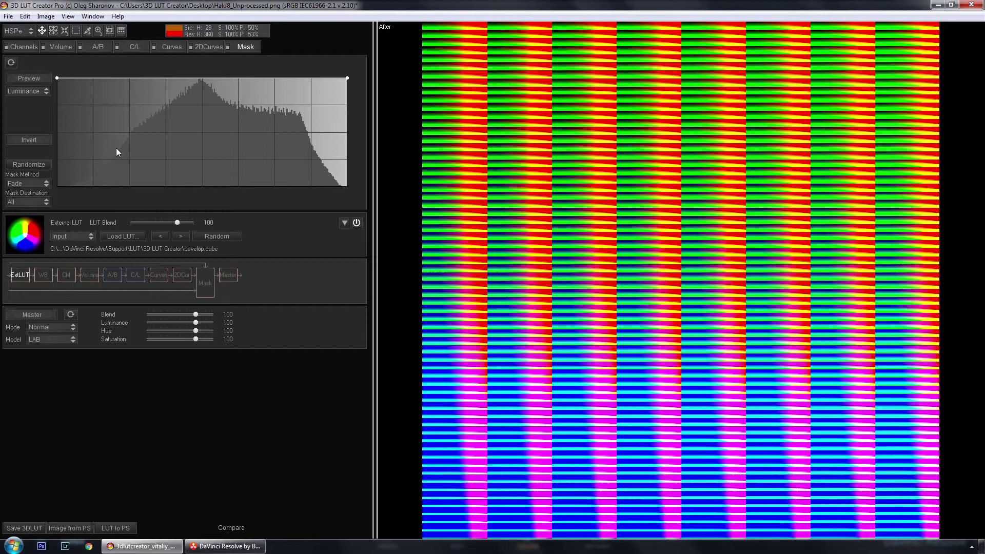
pyautogui.click(36, 17)
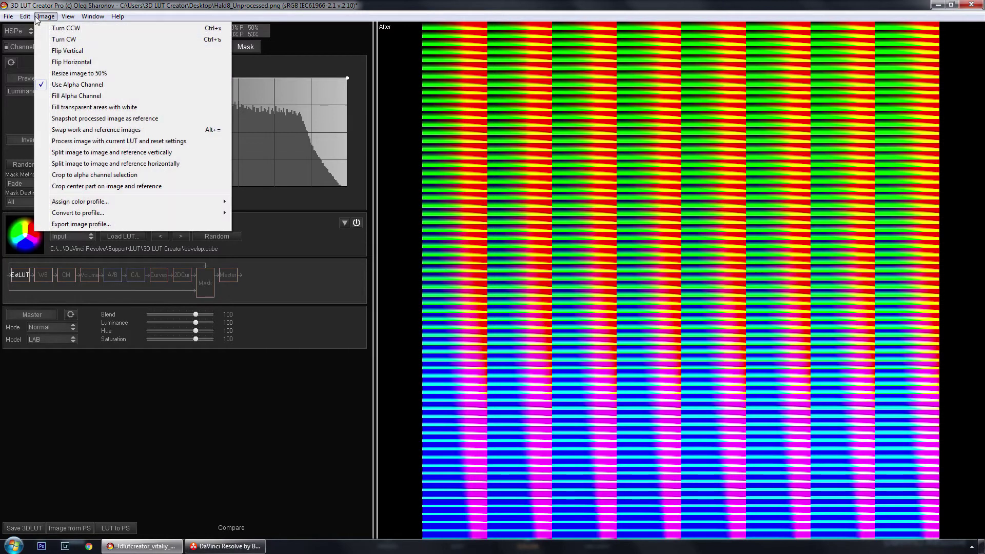
pyautogui.click(185, 141)
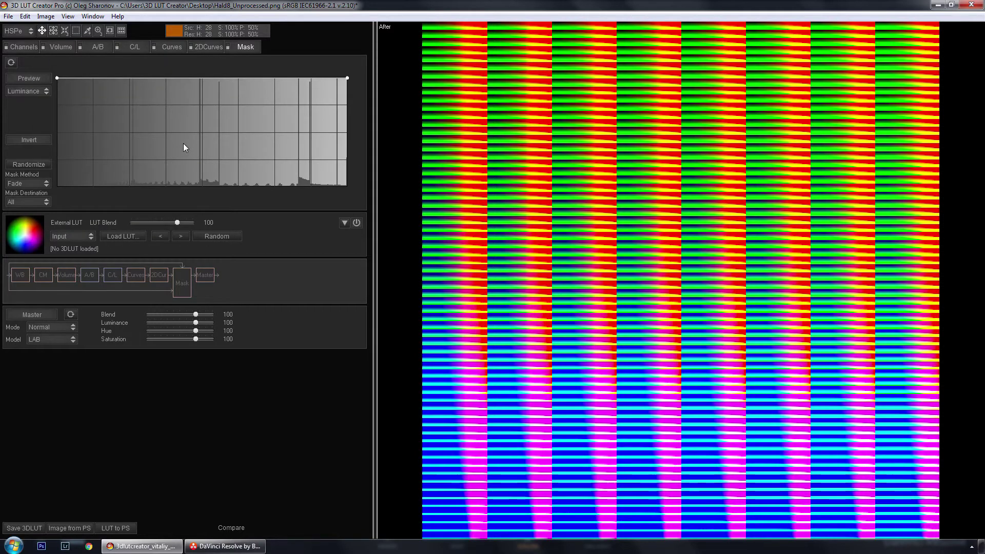
pyautogui.click(124, 236)
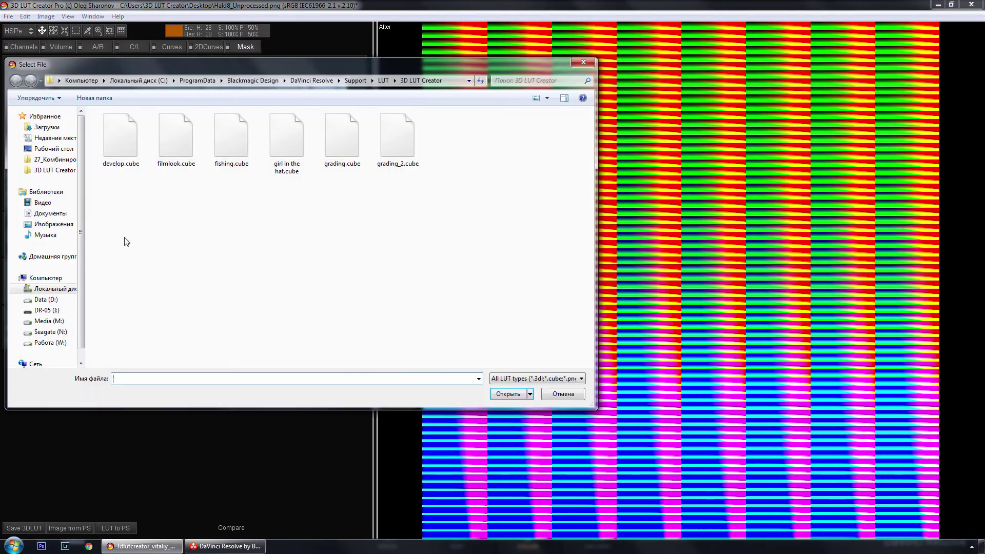
pyautogui.doubleClick(326, 136)
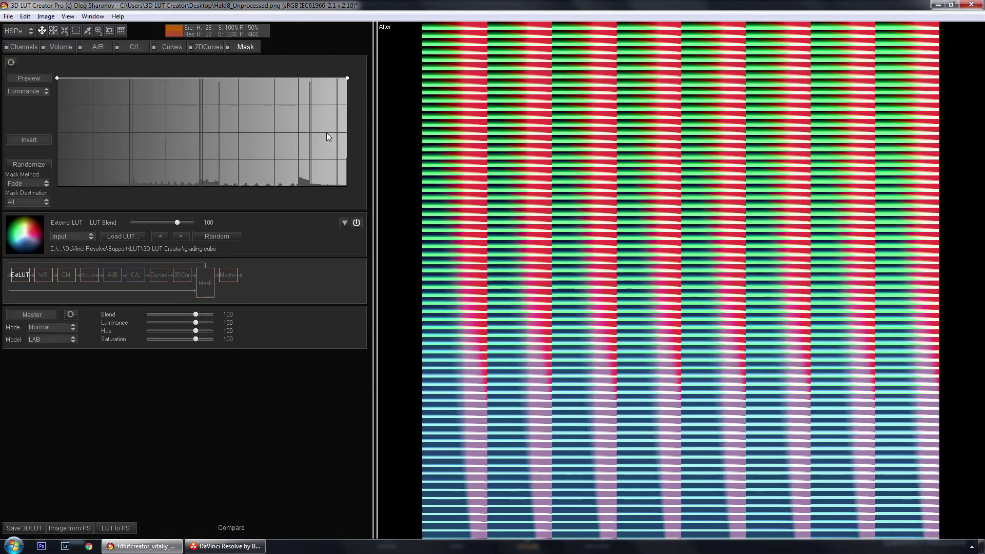
# Save the processed image as Hald8_combine_1.png and confirm starting a new LUT
pyautogui.click(8, 15)
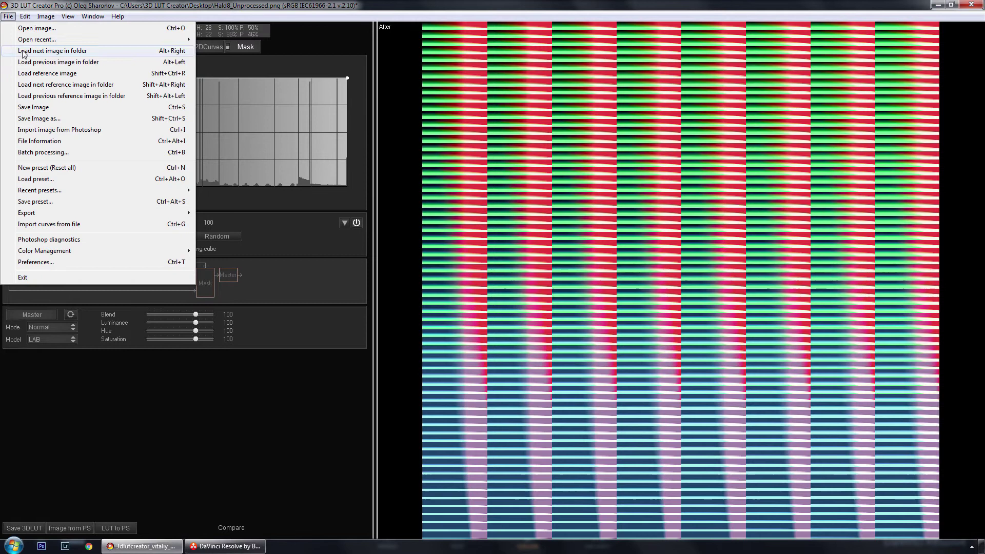
pyautogui.click(53, 119)
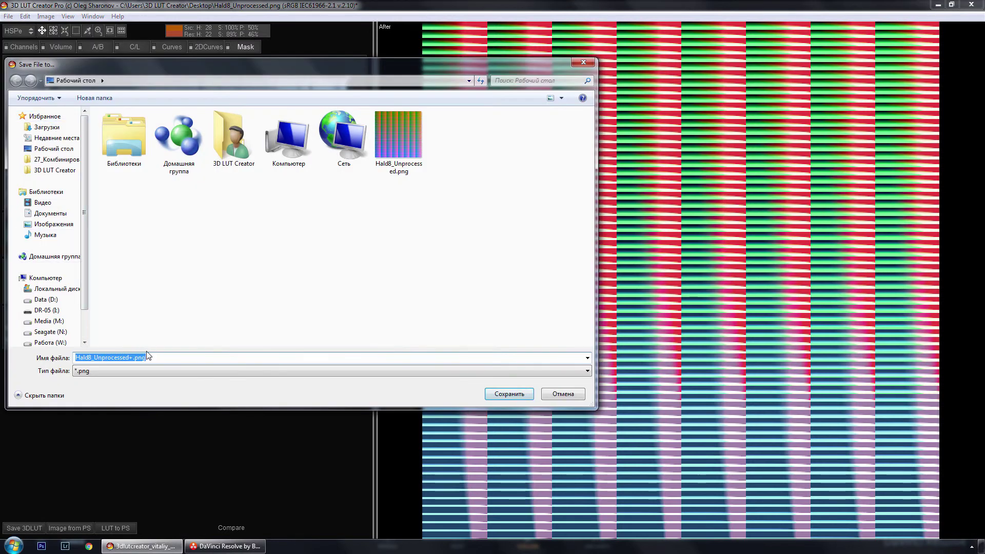
pyautogui.click(129, 357)
pyautogui.moveTo(95, 359); pyautogui.dragTo(129, 360)
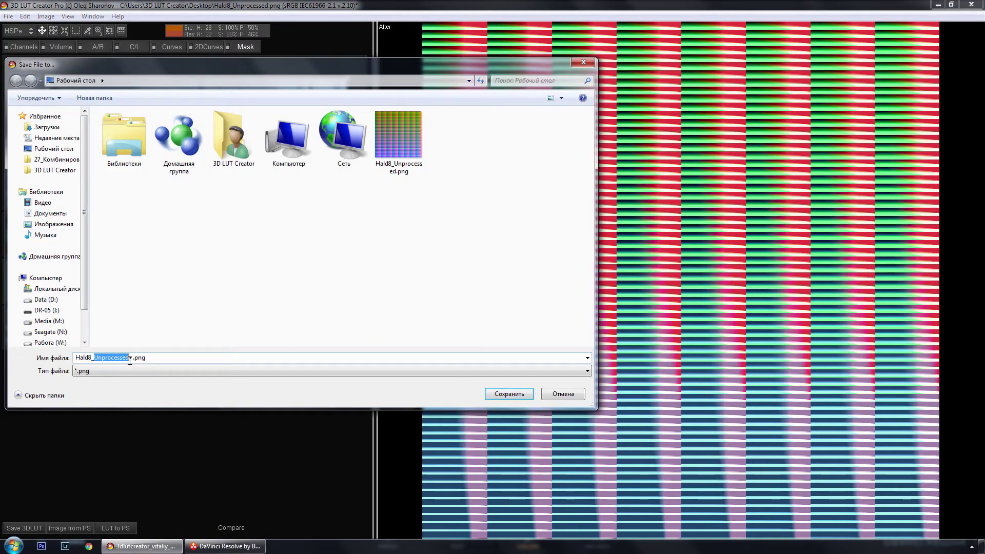
pyautogui.write('combin')
pyautogui.write('e_1')
pyautogui.press('Return')
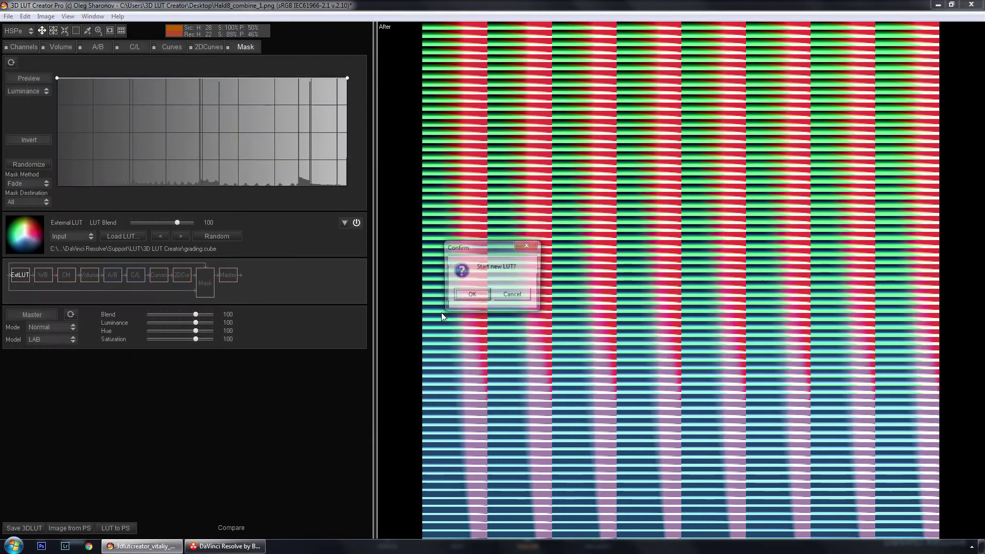
pyautogui.click(472, 294)
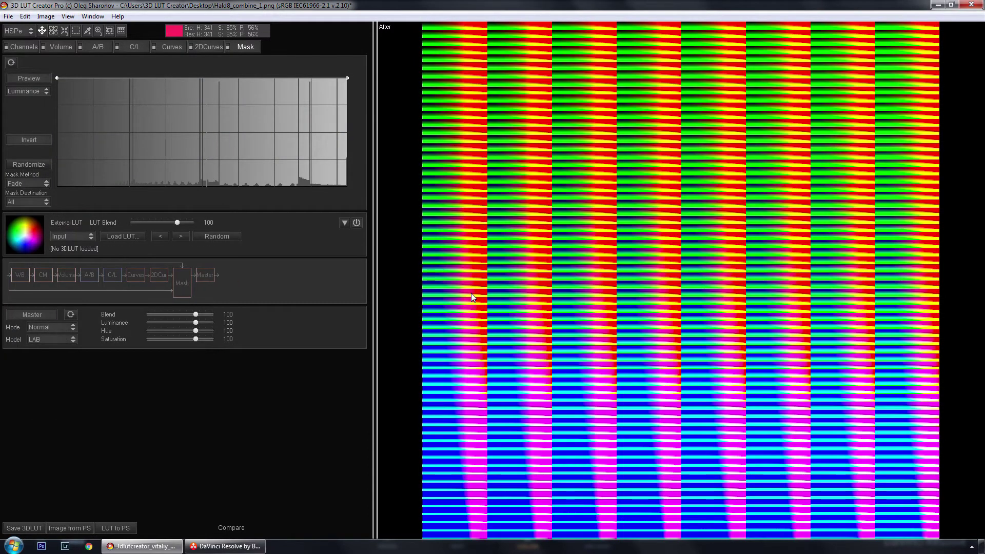
# Load Hald8_combine_1.png as the external LUT and save it as combine_1.cube in Resolve's 3D LUT Creator folder
pyautogui.click(113, 235)
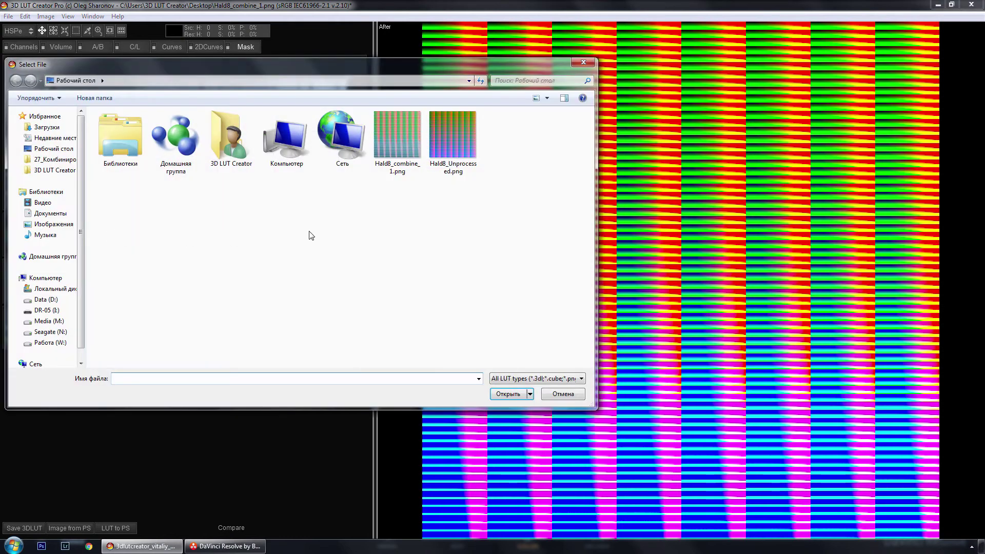
pyautogui.doubleClick(400, 142)
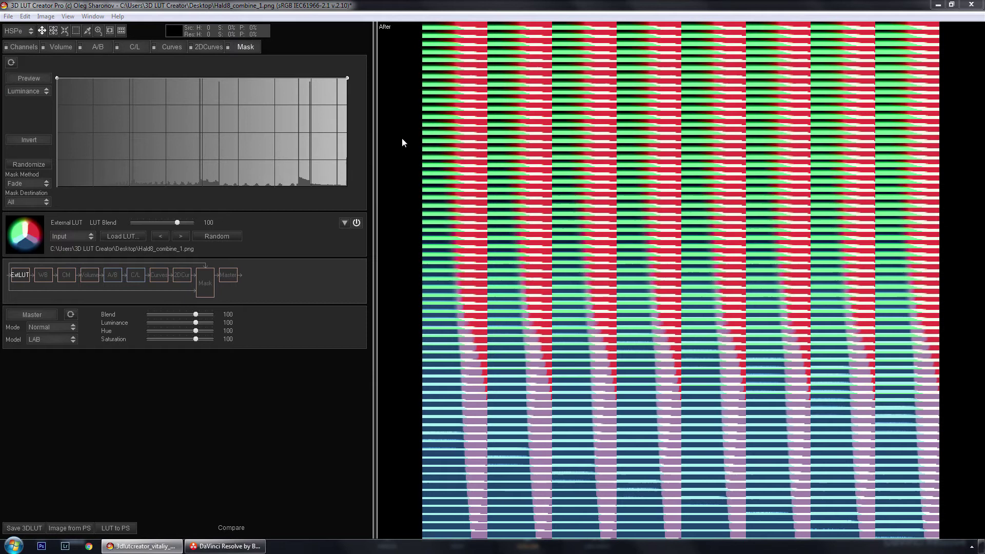
pyautogui.hotkey('ctrl', 's')
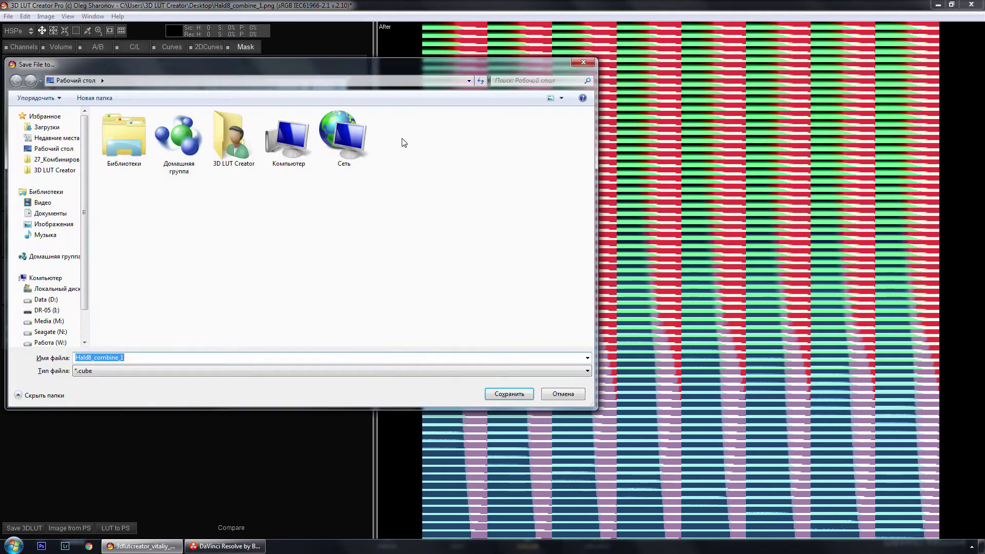
pyautogui.click(51, 171)
pyautogui.doubleClick(92, 358)
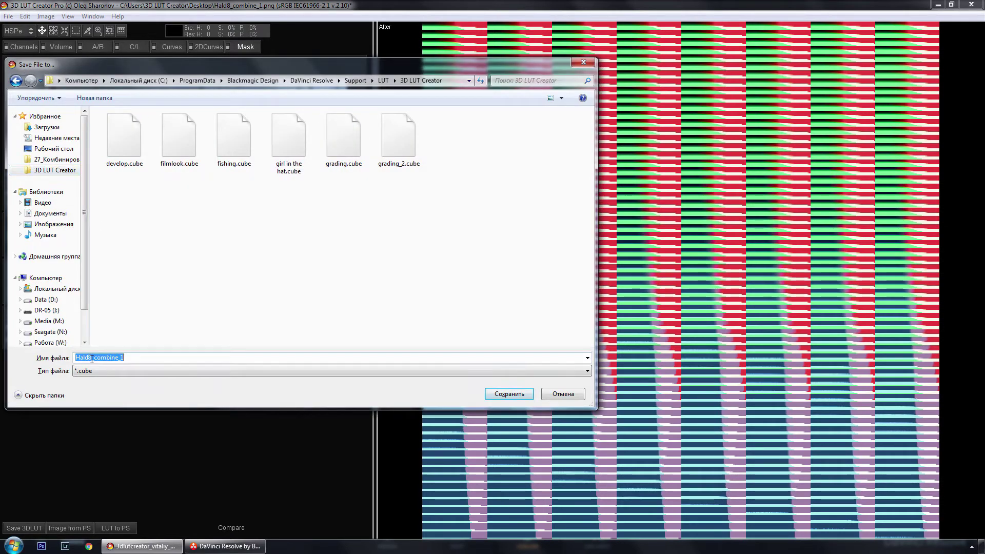
pyautogui.click(93, 358)
pyautogui.moveTo(93, 358); pyautogui.dragTo(67, 358)
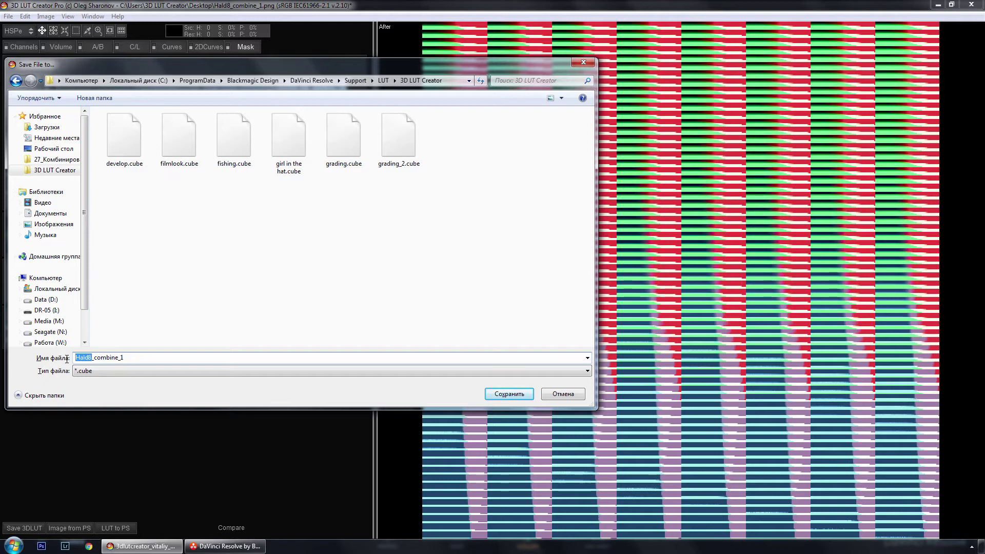
pyautogui.press('Delete')
pyautogui.press('Delete')
pyautogui.click(509, 394)
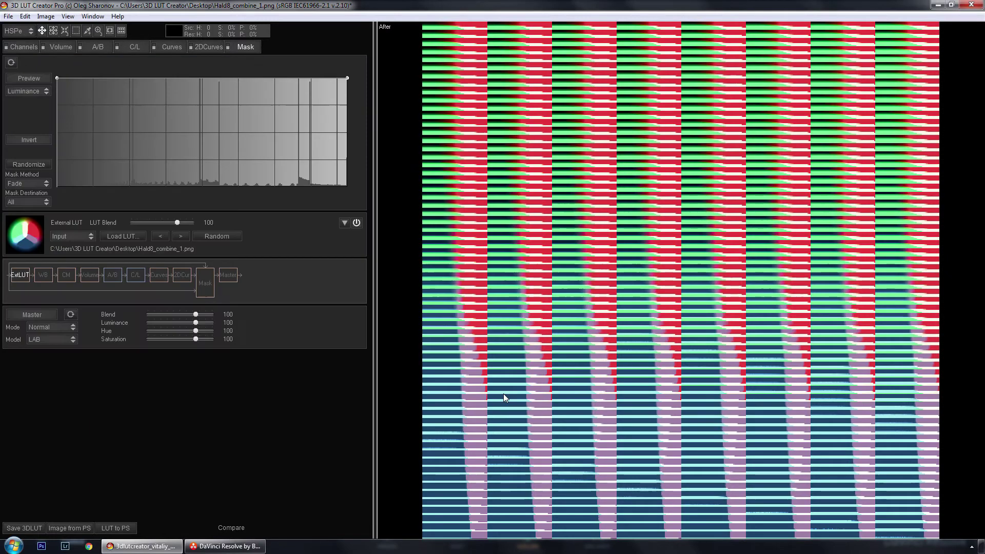
# Update Resolve's LUT lists and replay the clip from near the start
pyautogui.click(226, 546)
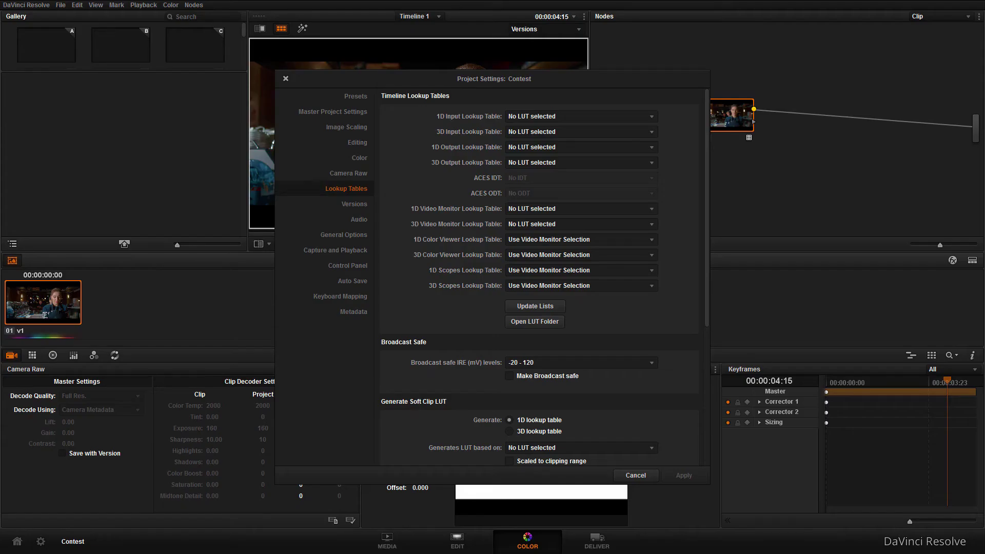
pyautogui.click(544, 305)
pyautogui.click(284, 78)
pyautogui.moveTo(521, 235); pyautogui.dragTo(282, 246)
pyautogui.click(432, 246)
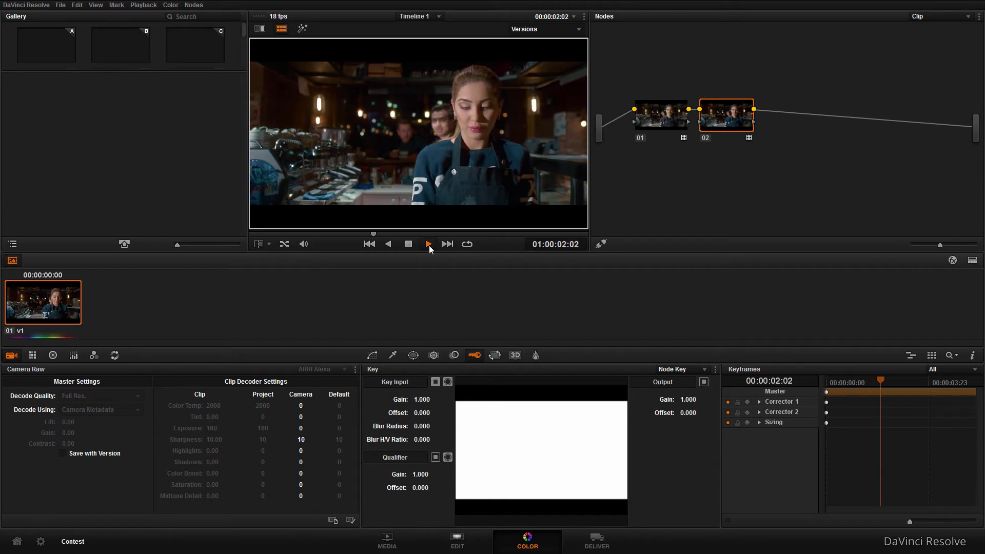
pyautogui.click(411, 245)
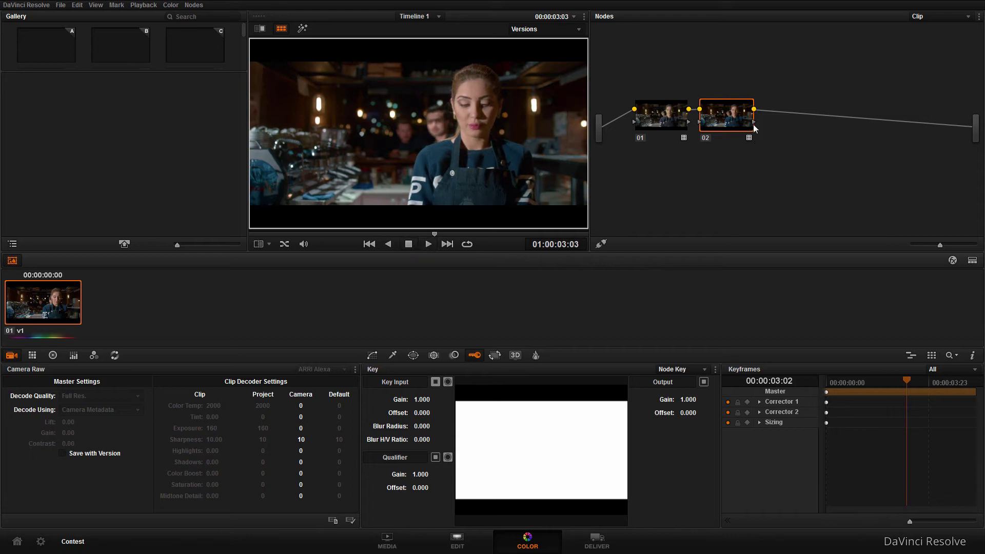
# Delete node 02, apply the combine_1 LUT to node 01, and play the clip
pyautogui.press('Delete')
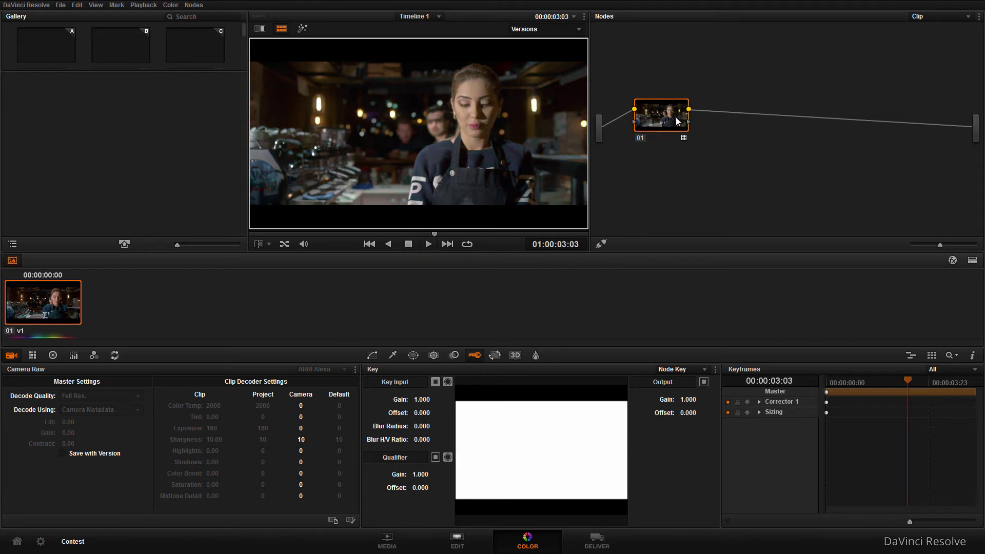
pyautogui.rightClick(677, 121)
pyautogui.moveTo(718, 214)
pyautogui.moveTo(797, 350)
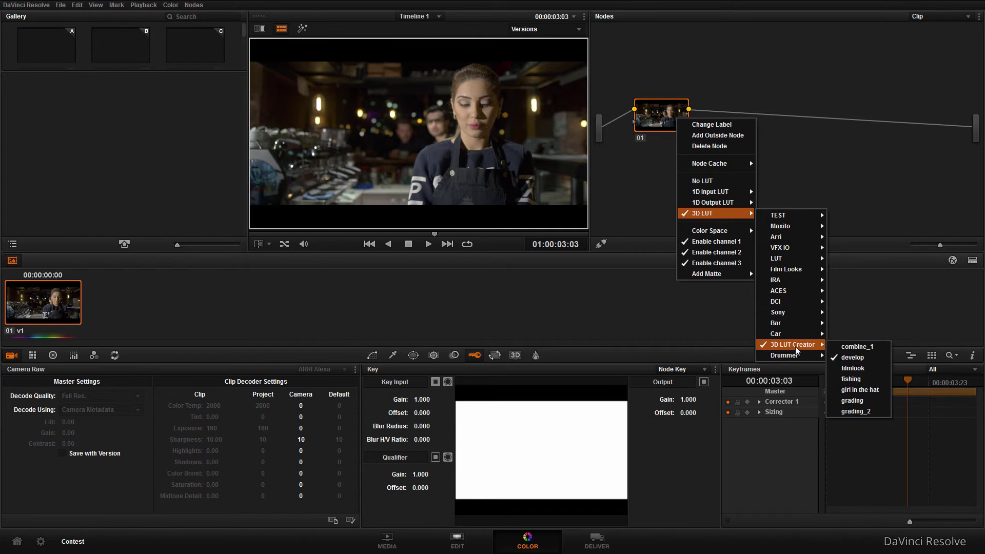
pyautogui.click(853, 349)
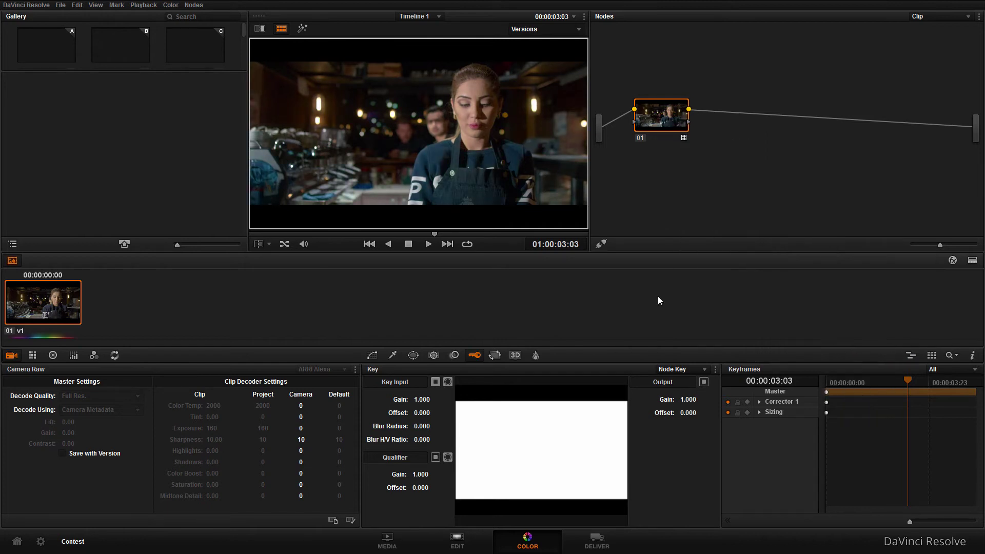
pyautogui.click(430, 244)
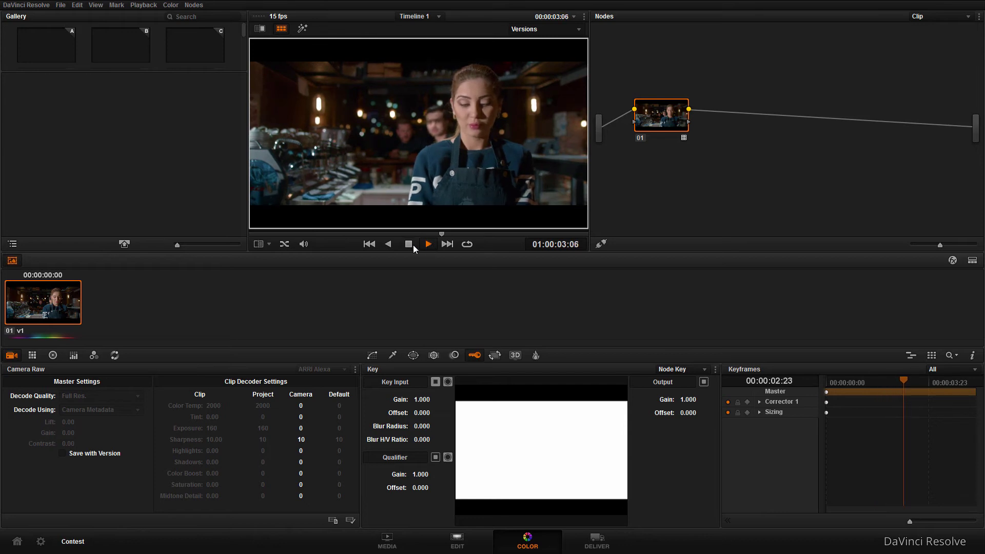
# Stop playback and reapply a 3D LUT Creator LUT to node 01
pyautogui.click(411, 245)
pyautogui.rightClick(669, 124)
pyautogui.moveTo(708, 213)
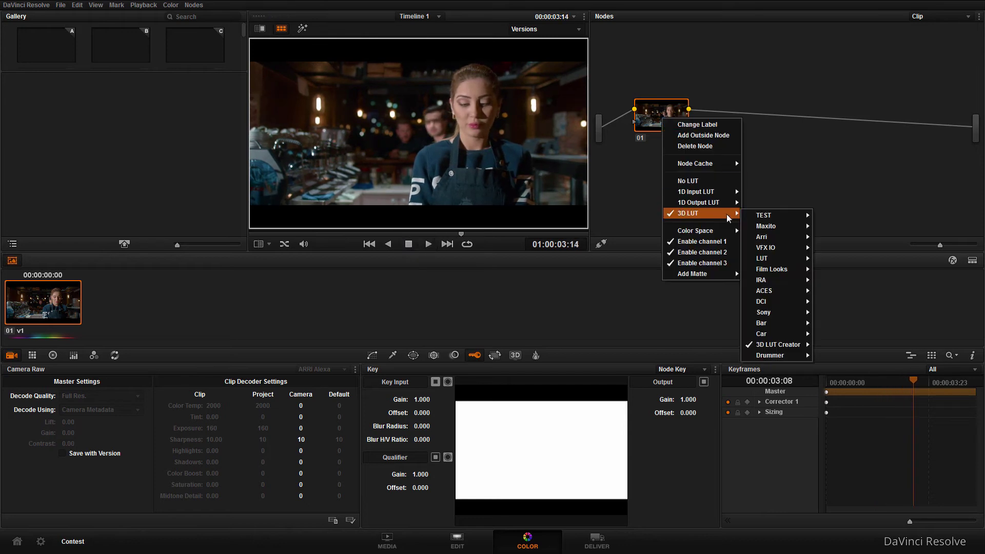
pyautogui.moveTo(800, 344)
pyautogui.click(838, 356)
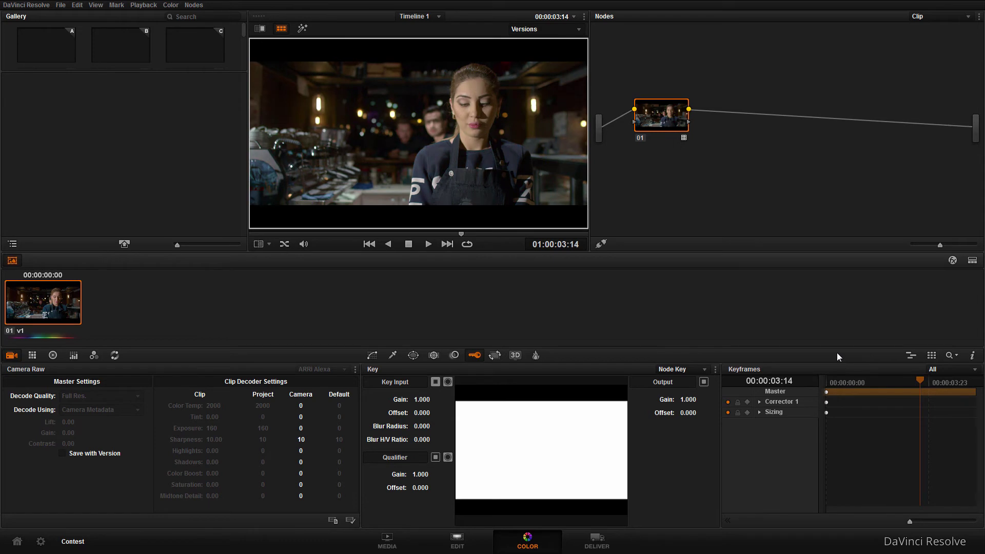
# Add serial node 02 carrying the grading_2 LUT for a purple look
pyautogui.hotkey('alt', 's')
pyautogui.rightClick(726, 122)
pyautogui.moveTo(777, 217)
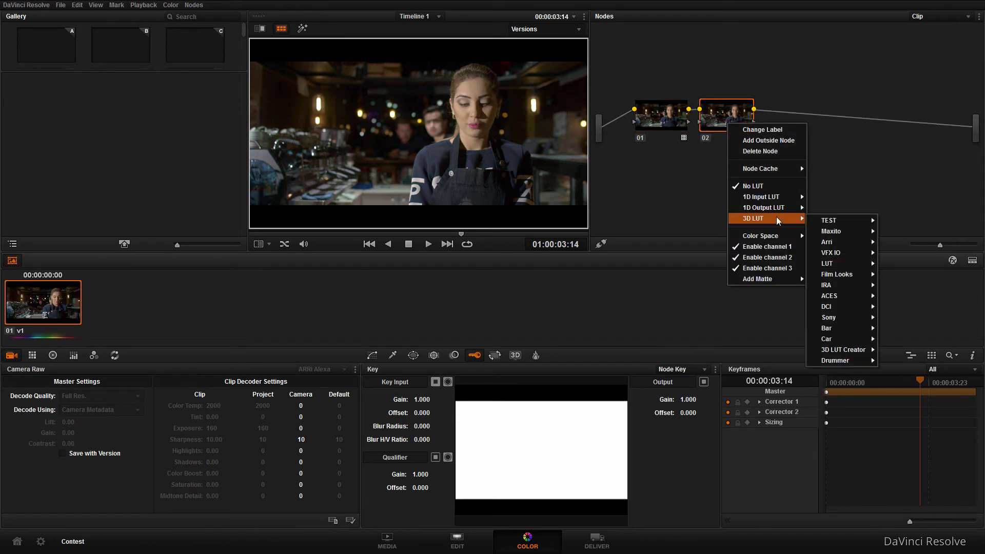
pyautogui.moveTo(853, 326)
pyautogui.moveTo(866, 350)
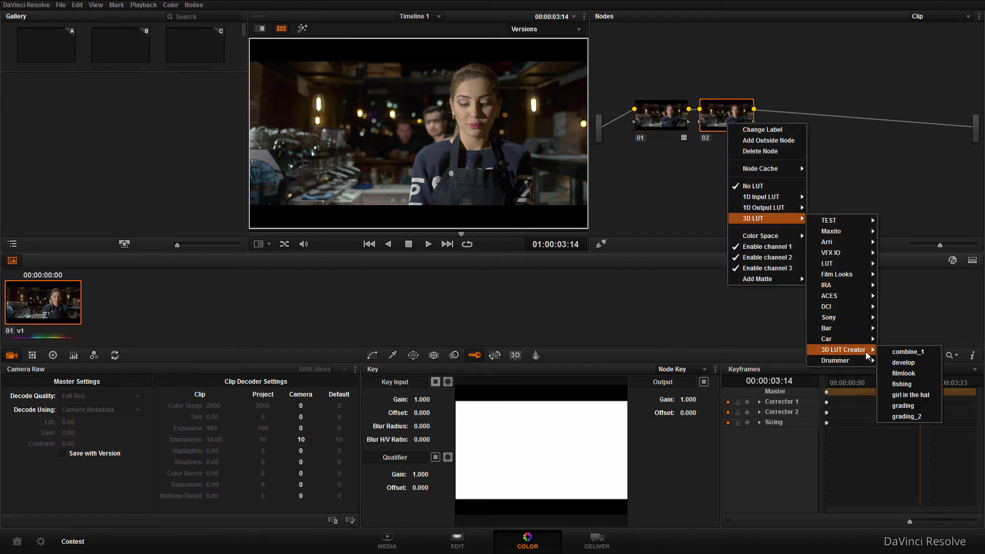
pyautogui.click(907, 416)
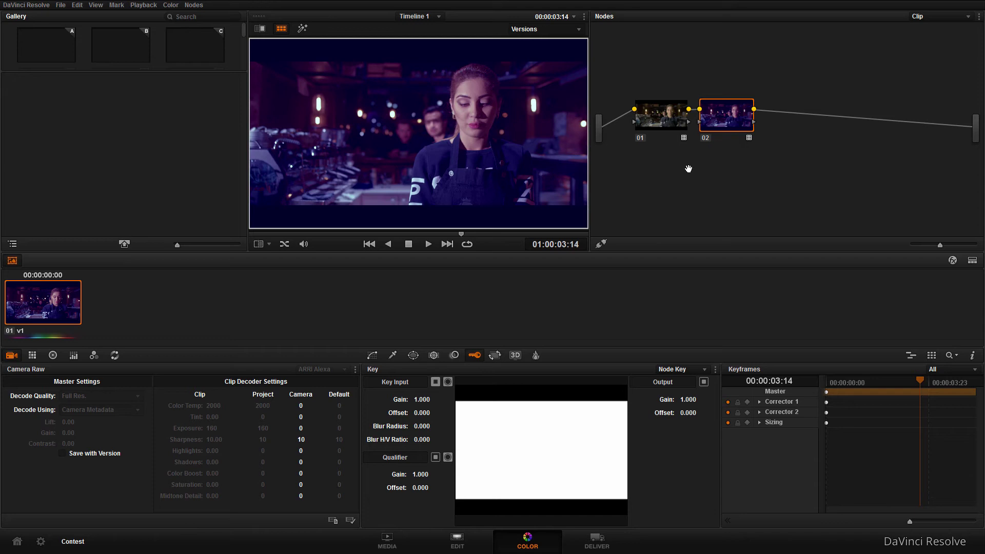
# Delete the grading_2 node and grab a still of the current frame
pyautogui.press('Delete')
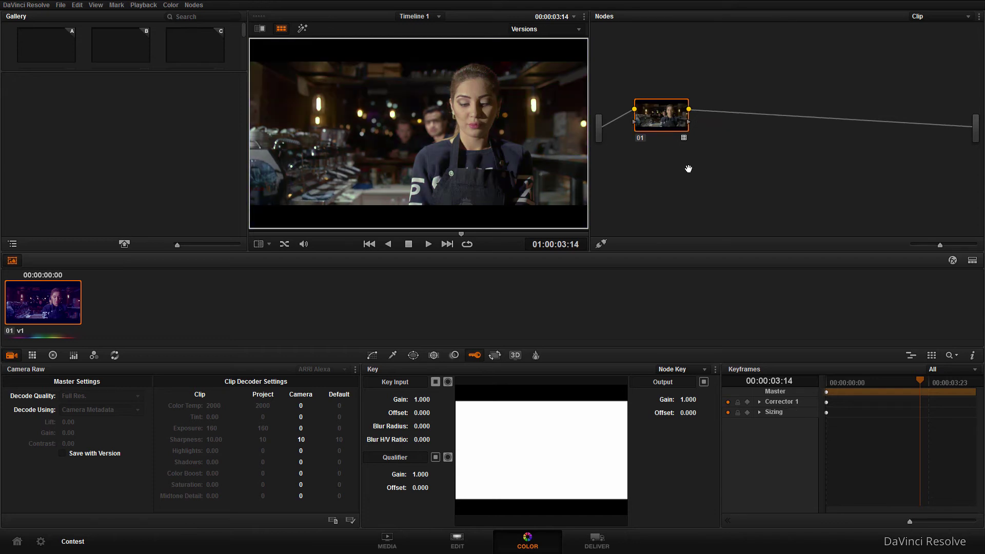
pyautogui.rightClick(511, 115)
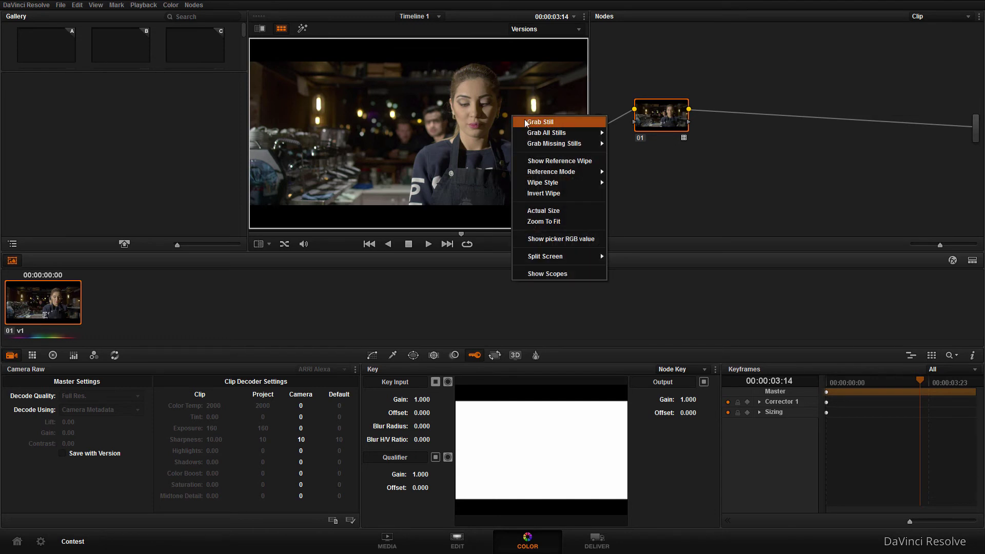
pyautogui.click(527, 123)
# Export still 1.1.1 to the Desktop as a TIFF, selecting its name for replacement
pyautogui.rightClick(44, 103)
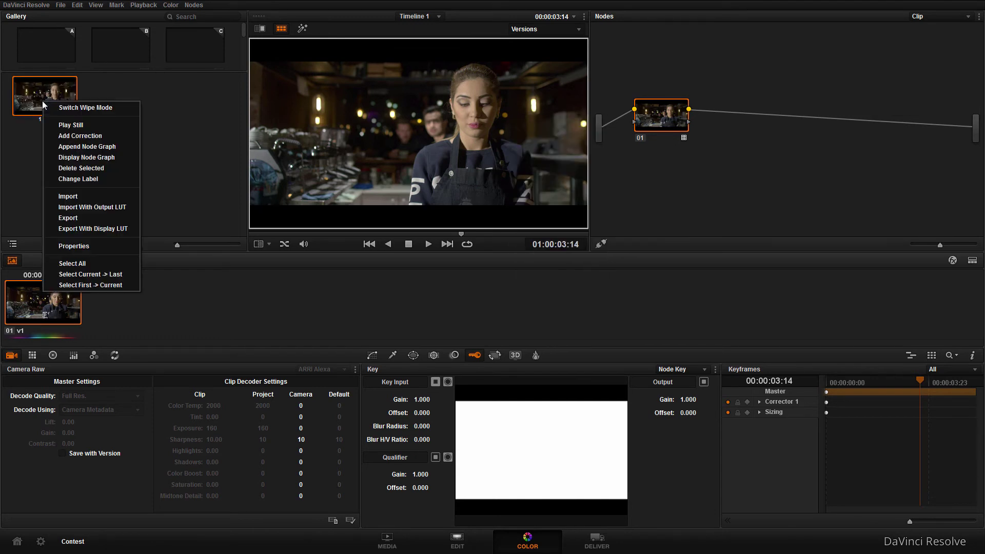
pyautogui.click(99, 221)
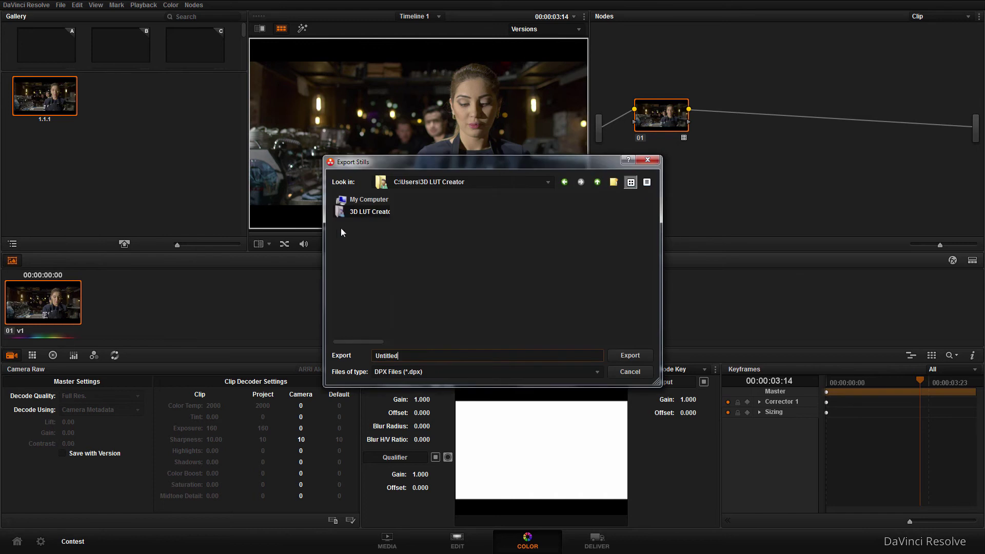
pyautogui.doubleClick(424, 218)
pyautogui.click(446, 373)
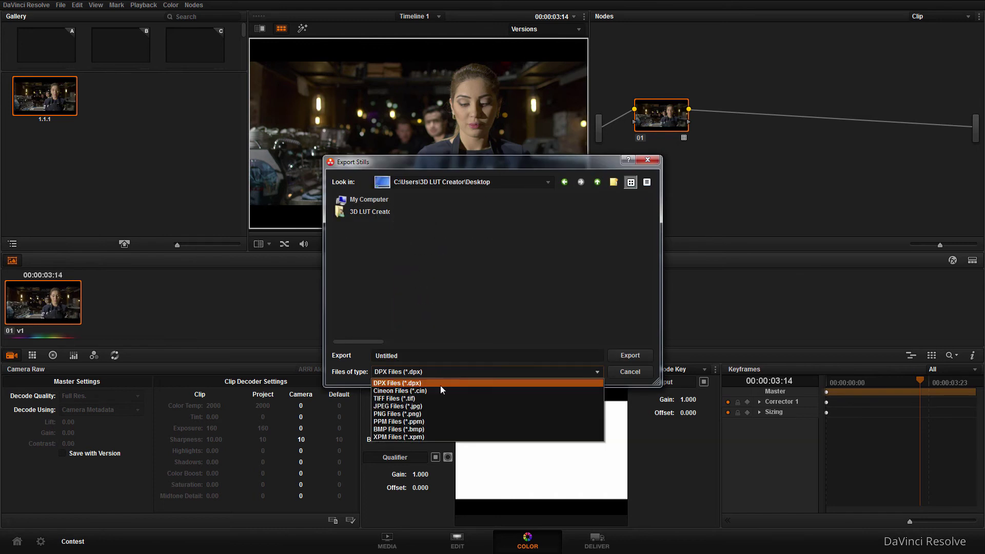
pyautogui.click(423, 398)
pyautogui.doubleClick(386, 355)
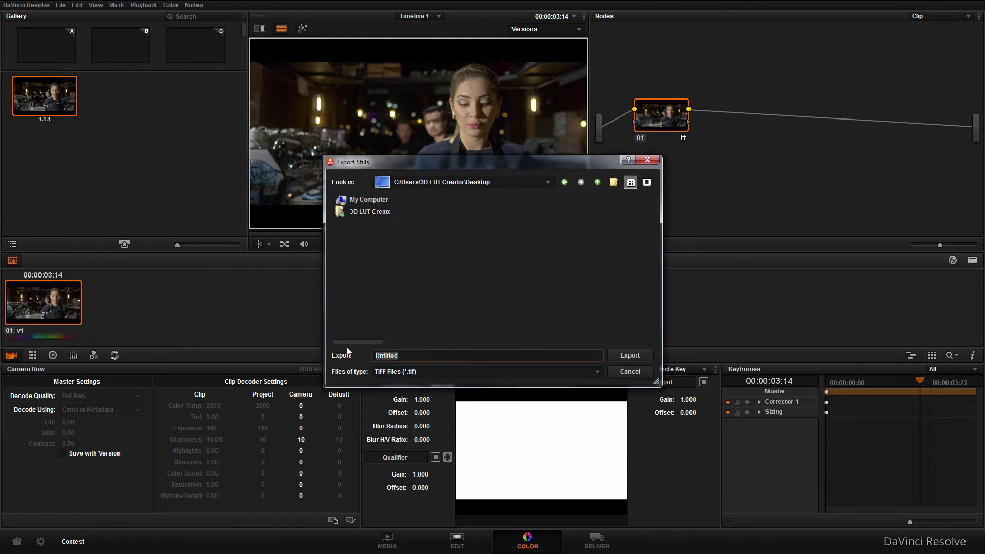
# Export the still as a TIFF and open 1_1.1.1.tif in a new 3D LUT Creator LUT
pyautogui.write('1')
pyautogui.click(632, 354)
pyautogui.hotkey('alt', 'Tab')
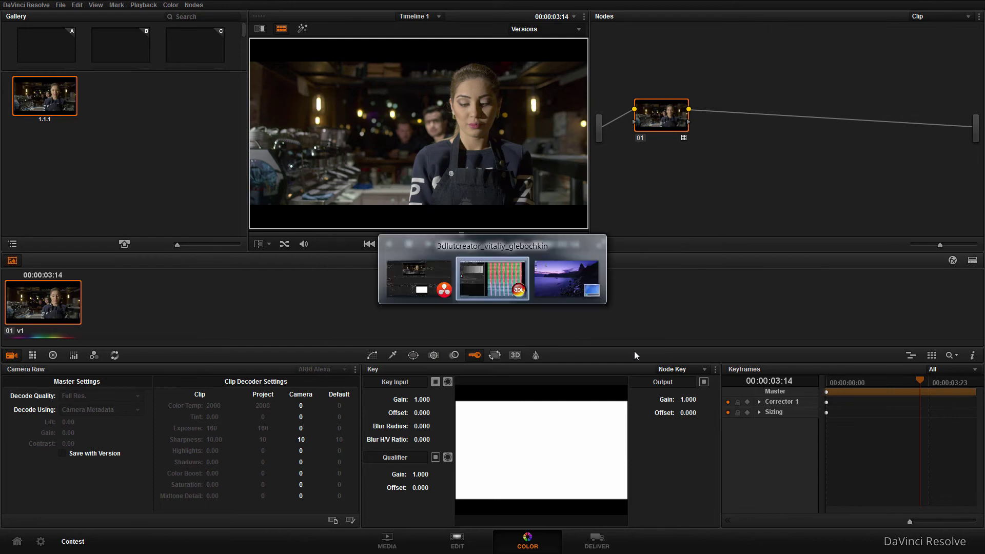
pyautogui.press('Return')
pyautogui.click(8, 16)
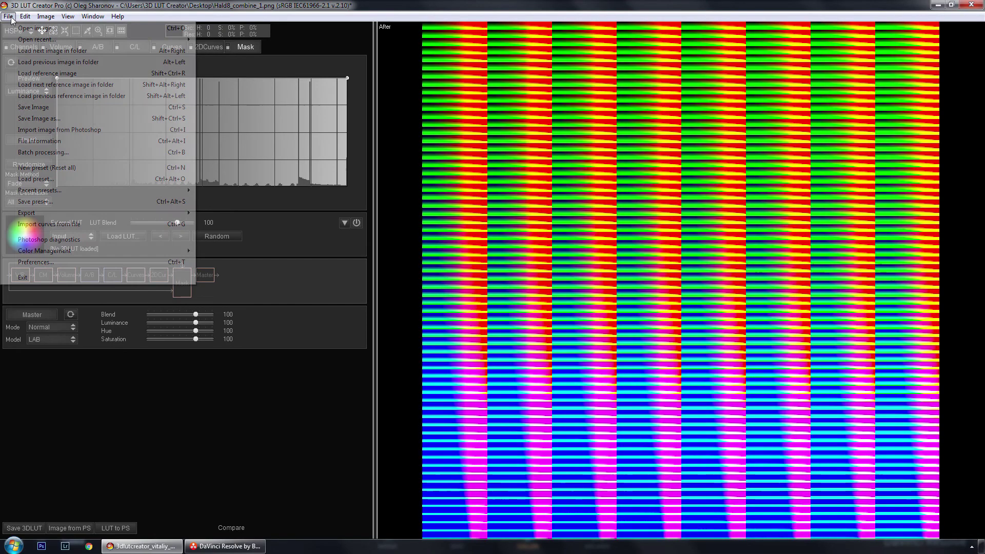
pyautogui.click(22, 31)
pyautogui.doubleClick(399, 138)
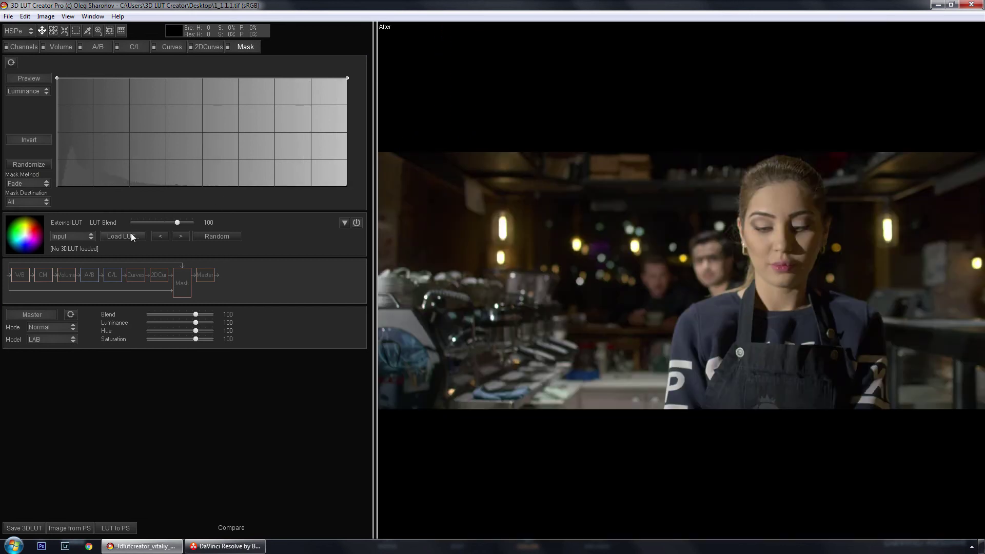
# Load grading_2.cube from the 3D LUT Creator folder as the external LUT
pyautogui.click(132, 237)
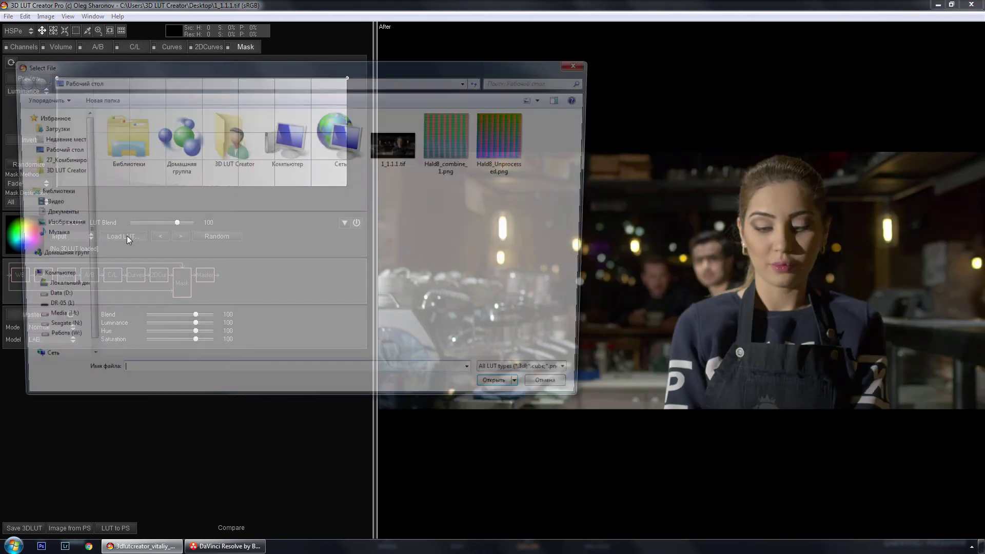
pyautogui.click(60, 173)
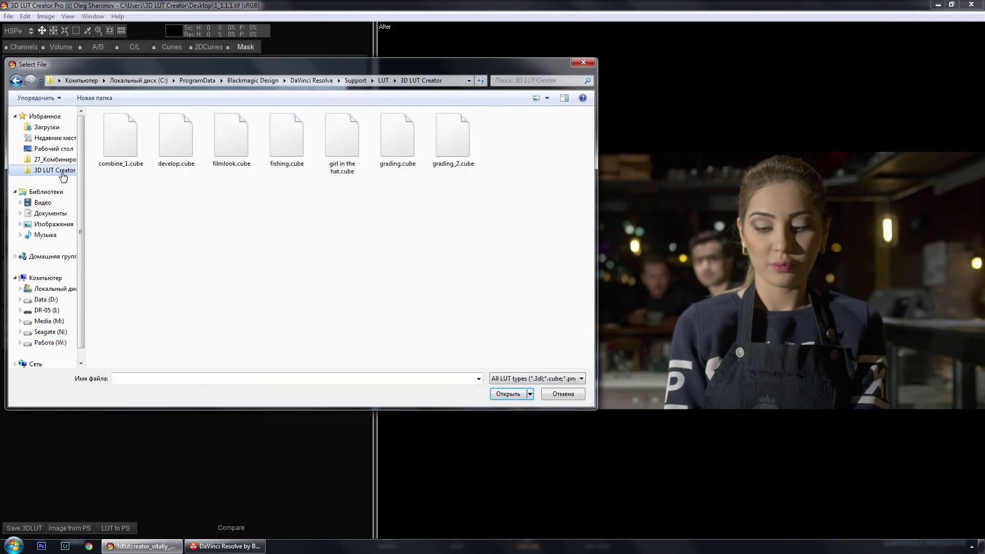
pyautogui.doubleClick(460, 147)
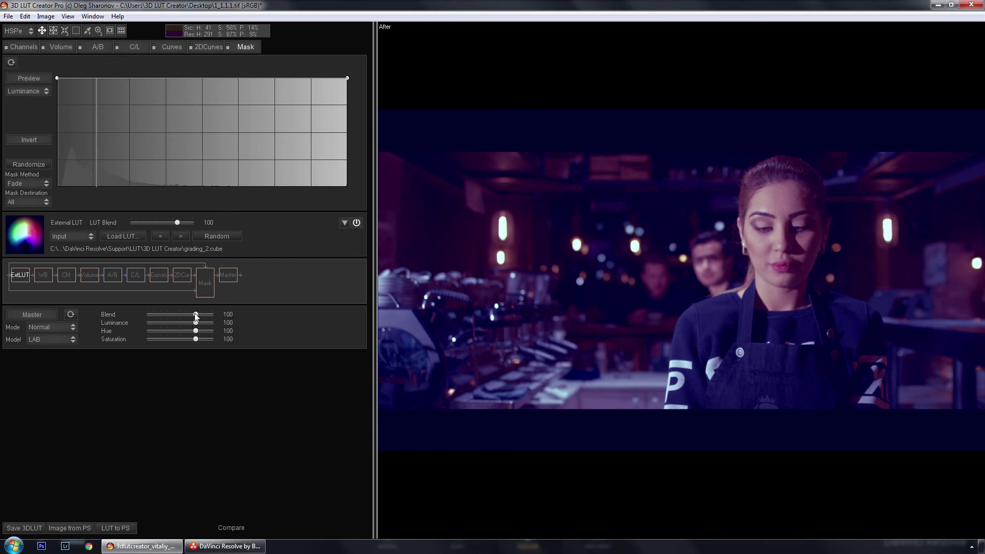
# Set Master Blend to 59 and shape the luminance mask curve to reach full at level 97
pyautogui.moveTo(195, 314); pyautogui.dragTo(189, 316)
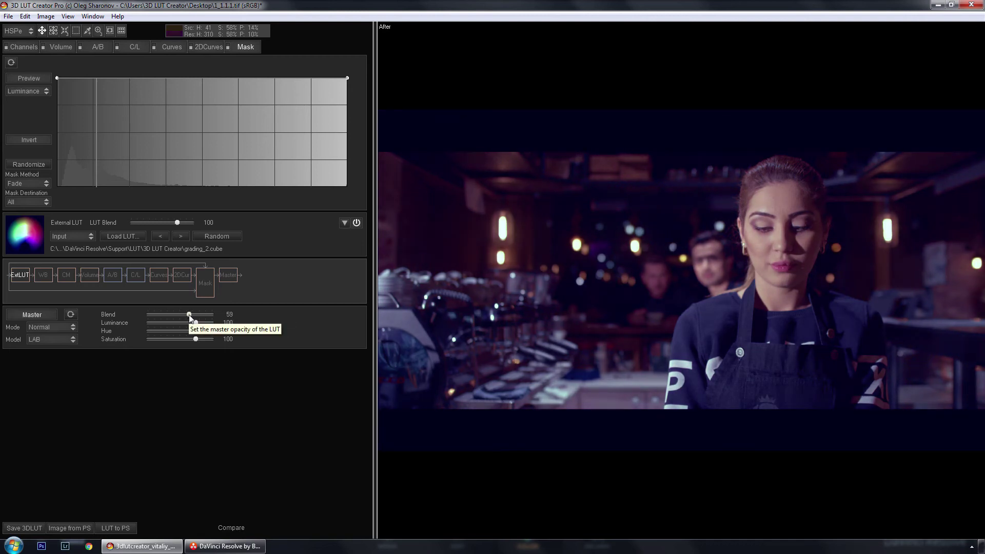
pyautogui.moveTo(57, 78); pyautogui.dragTo(42, 131)
pyautogui.moveTo(171, 109); pyautogui.dragTo(168, 86)
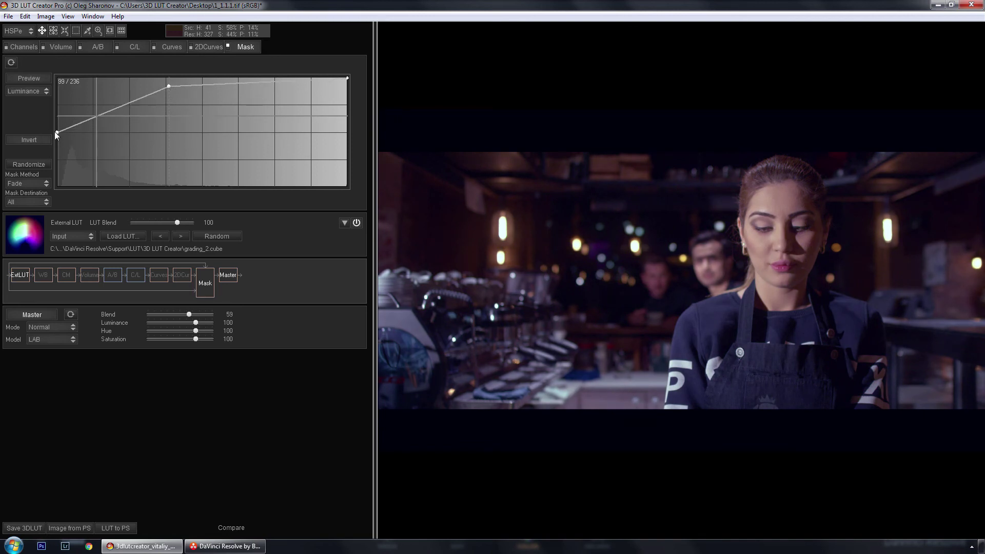
pyautogui.moveTo(54, 131); pyautogui.dragTo(40, 188)
pyautogui.moveTo(106, 145); pyautogui.dragTo(92, 78)
pyautogui.moveTo(169, 86); pyautogui.dragTo(168, 77)
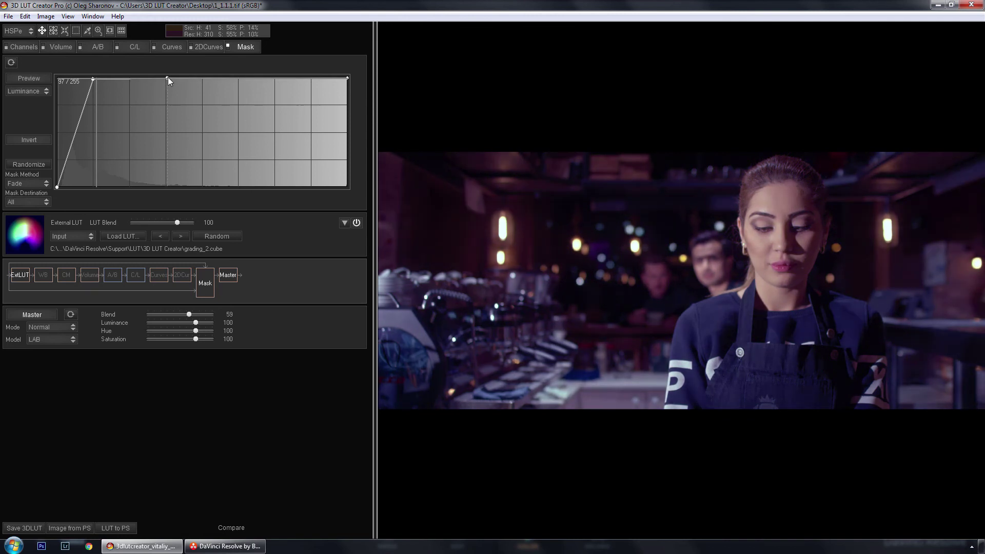
# Export the adjusted LUT as grading_2.1.cube
pyautogui.click(8, 16)
pyautogui.moveTo(137, 213)
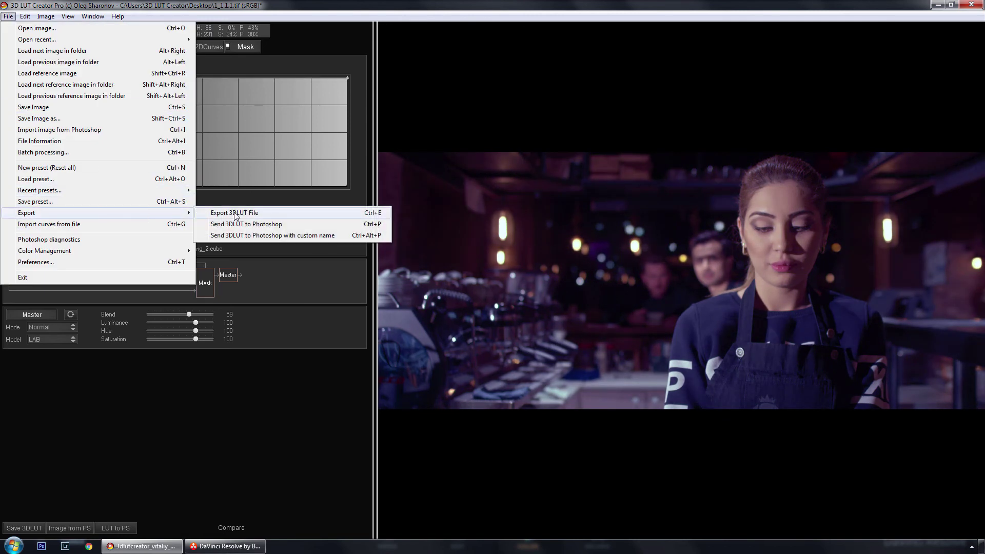
pyautogui.click(239, 214)
pyautogui.click(454, 137)
pyautogui.click(103, 358)
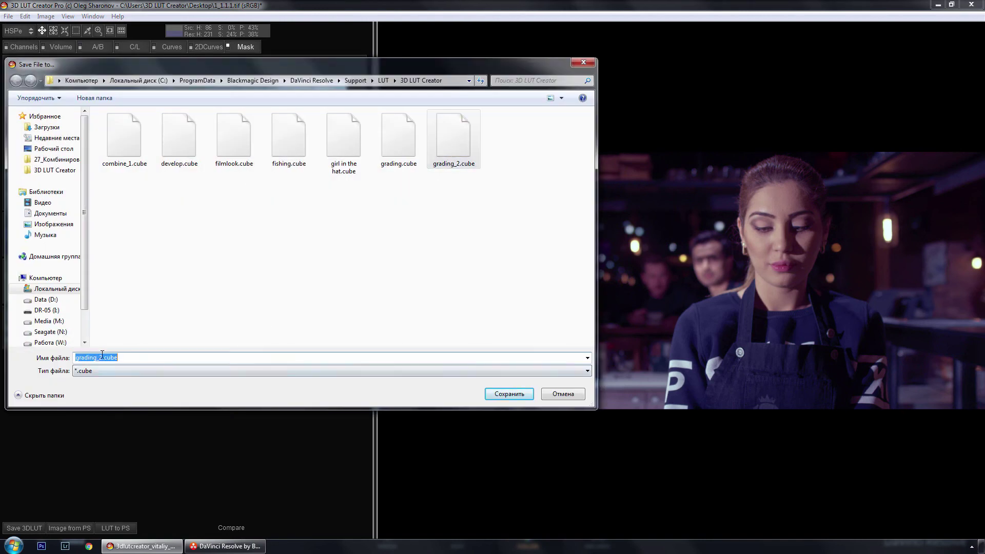
pyautogui.click(102, 358)
pyautogui.write('.1')
pyautogui.press('Return')
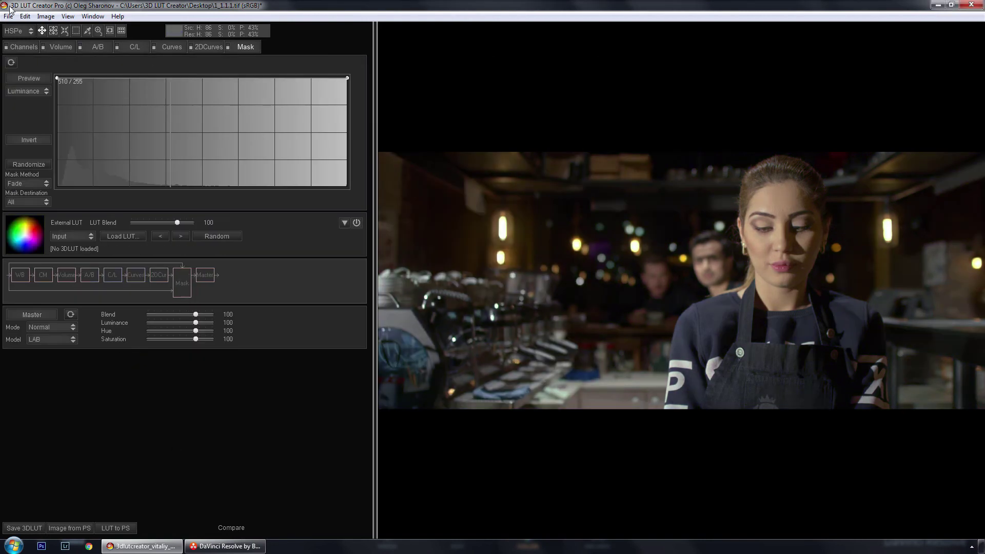
# Open the unprocessed Hald image and bake develop.cube into it
pyautogui.click(9, 16)
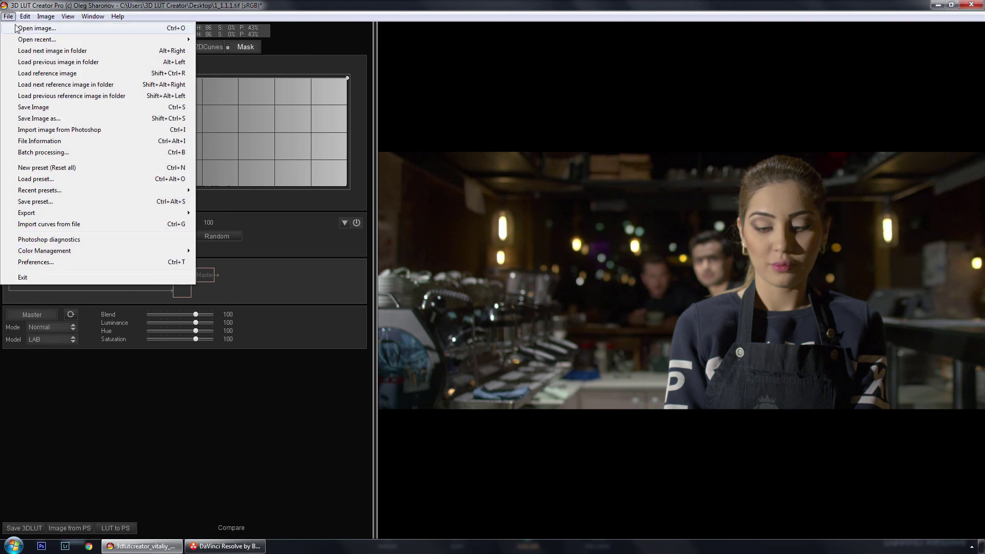
pyautogui.click(21, 27)
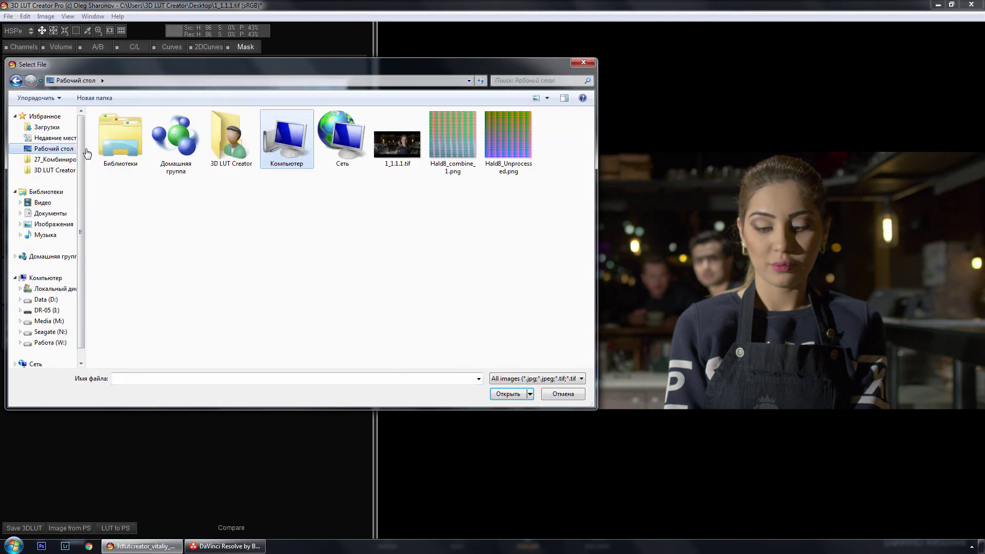
pyautogui.doubleClick(509, 128)
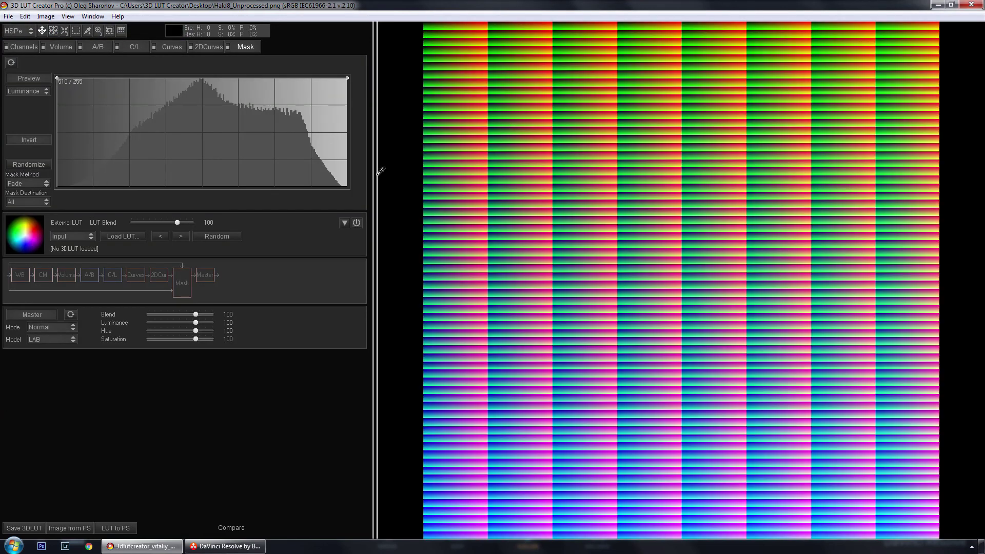
pyautogui.click(120, 236)
pyautogui.click(54, 171)
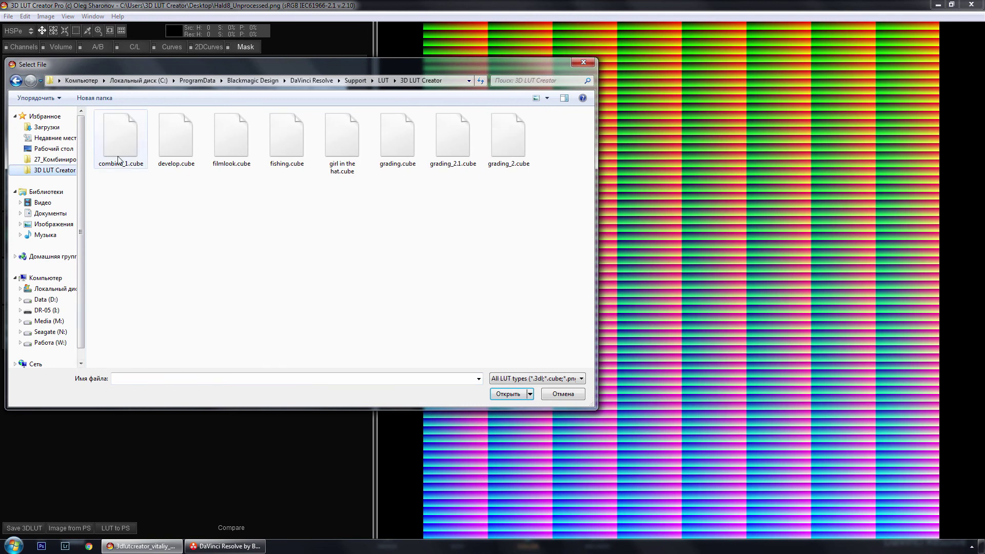
pyautogui.doubleClick(179, 139)
pyautogui.click(46, 16)
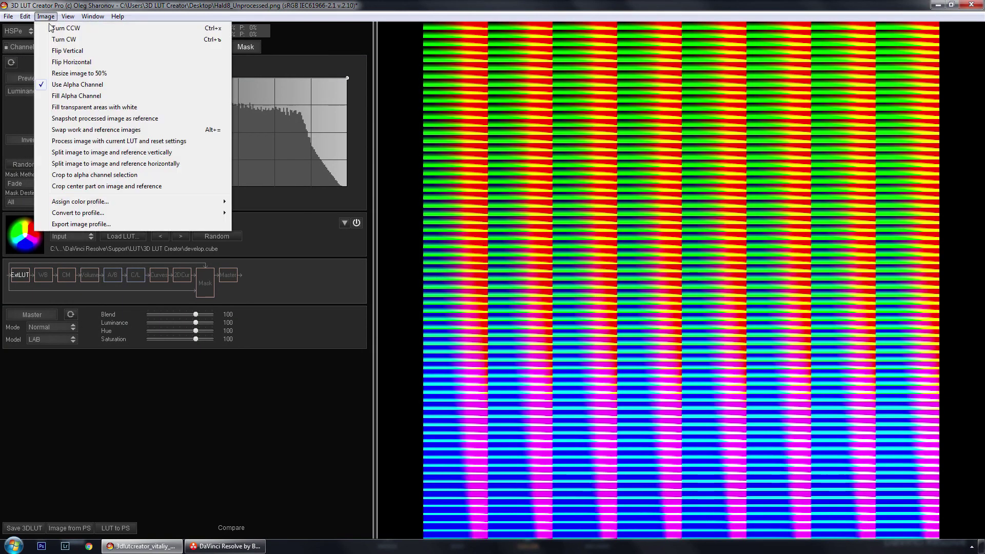
pyautogui.click(120, 141)
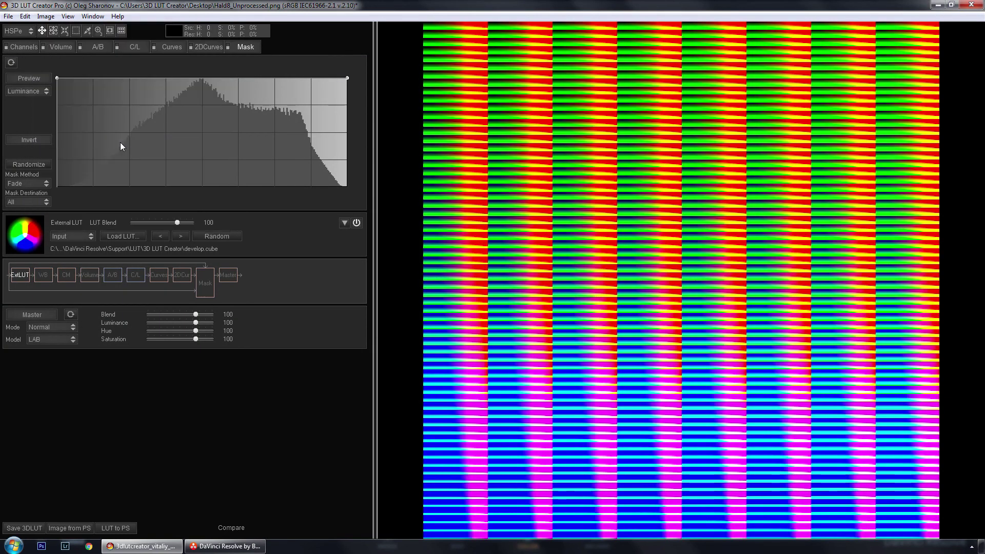
# Load grading_2.1.cube and save the image as Hald8_combine_2.png
pyautogui.click(121, 236)
pyautogui.click(455, 140)
pyautogui.doubleClick(456, 140)
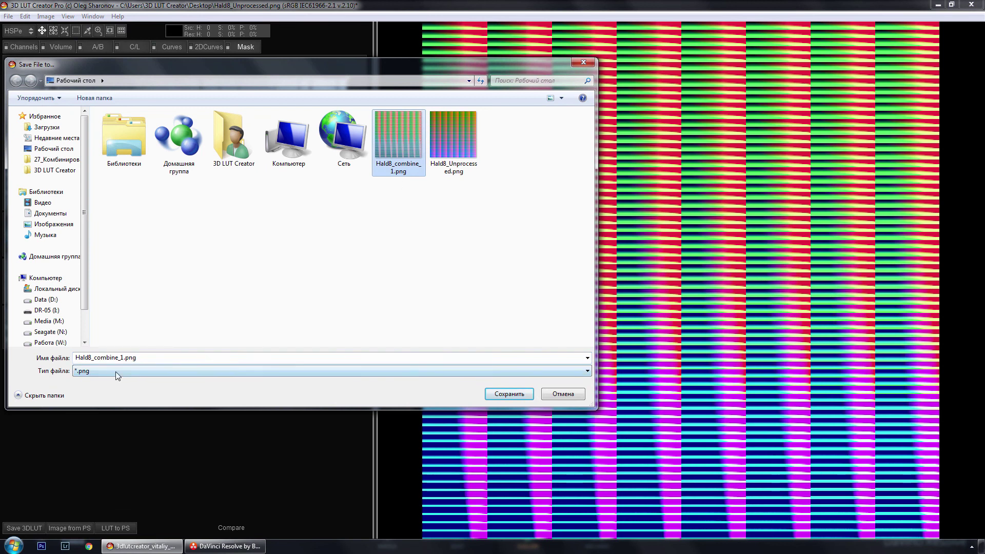
pyautogui.click(122, 358)
pyautogui.click(124, 358)
pyautogui.press('BackSpace')
pyautogui.write('2')
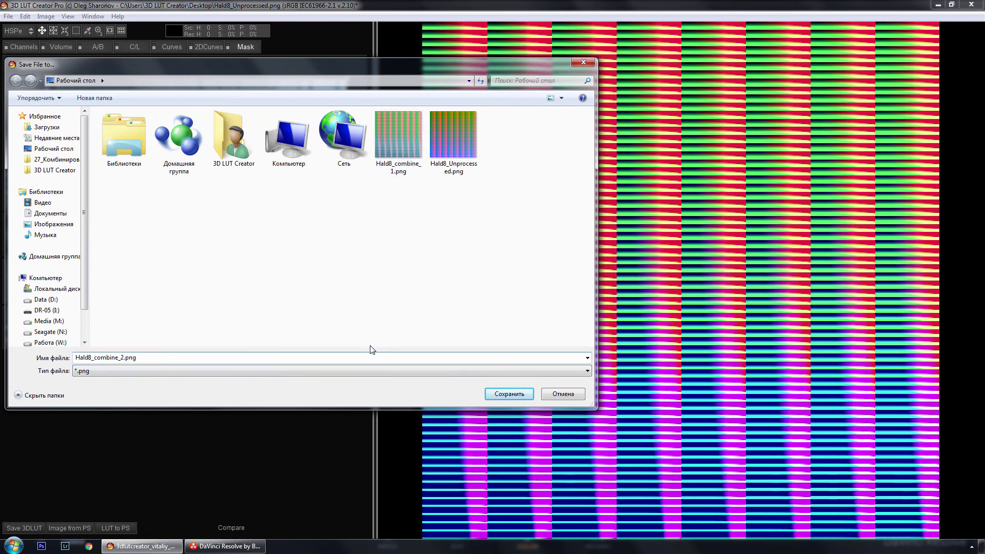
pyautogui.click(508, 394)
# Confirm the save, then load Hald8_combine_2.png as the external LUT
pyautogui.press('Return')
pyautogui.click(205, 236)
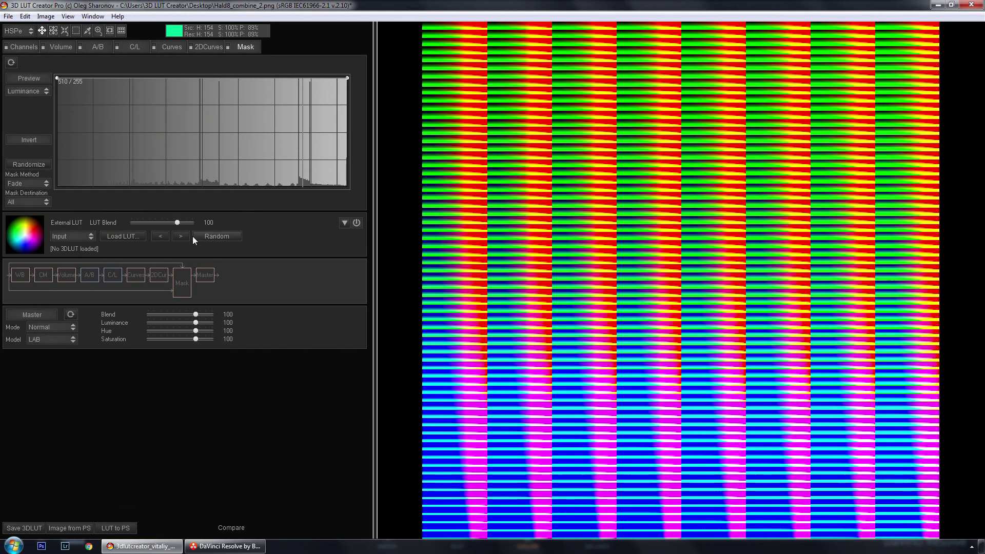
pyautogui.click(120, 236)
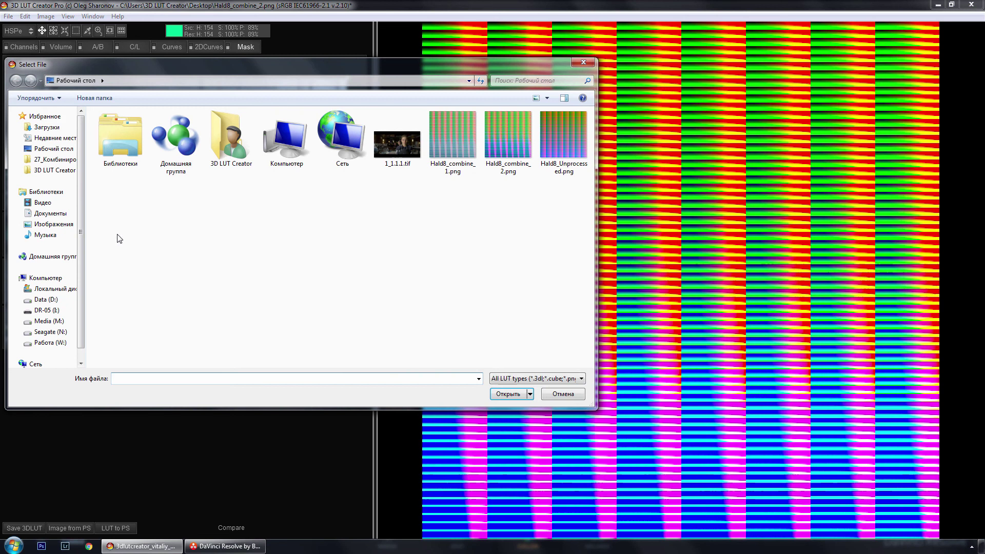
pyautogui.doubleClick(503, 135)
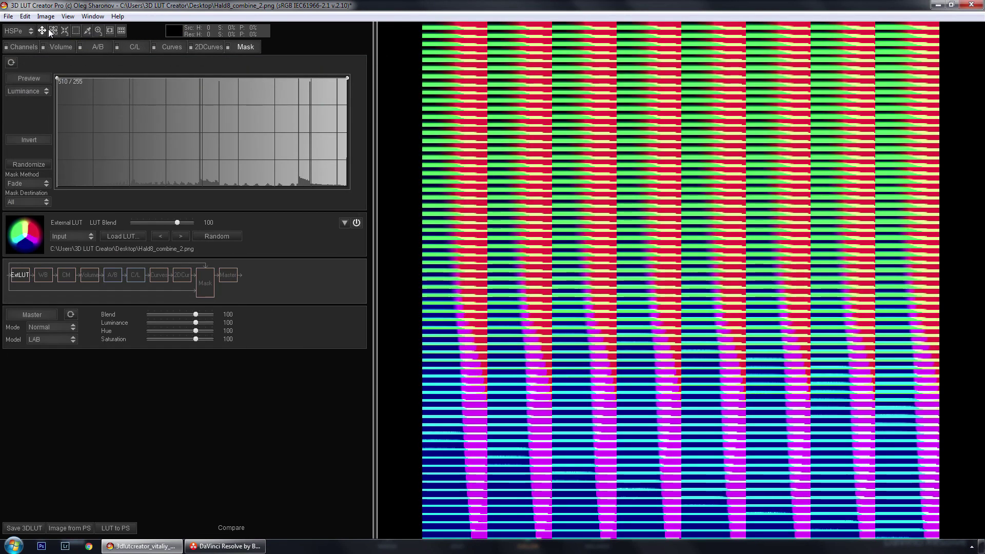
# Save the LUT as combine_2.cube and return to DaVinci Resolve
pyautogui.hotkey('ctrl', 's')
pyautogui.click(120, 148)
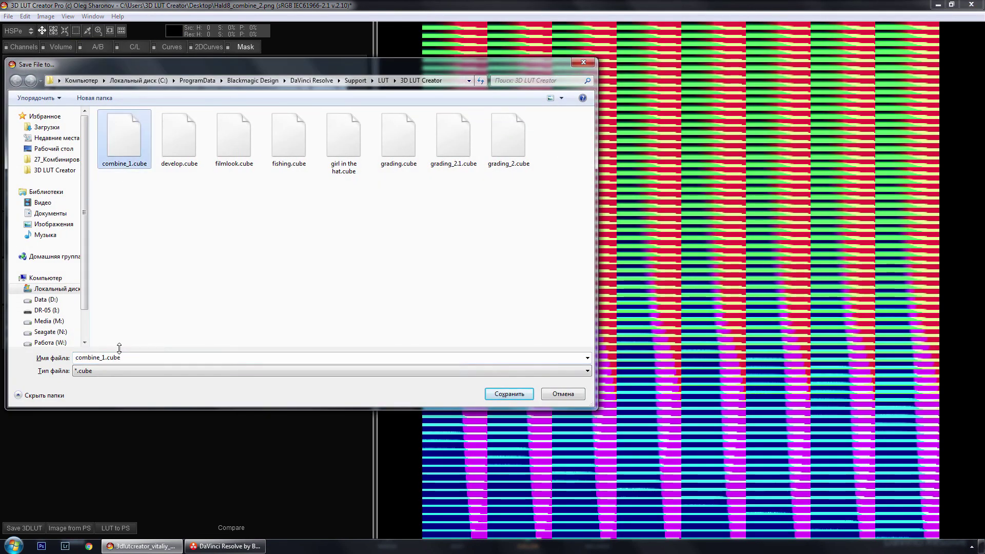
pyautogui.click(104, 358)
pyautogui.press('BackSpace')
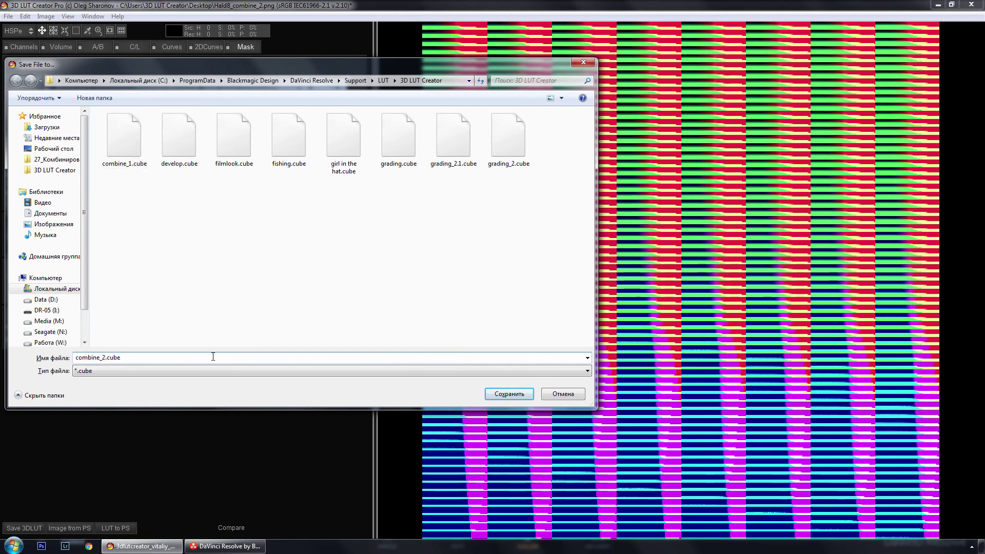
pyautogui.write('2')
pyautogui.press('Return')
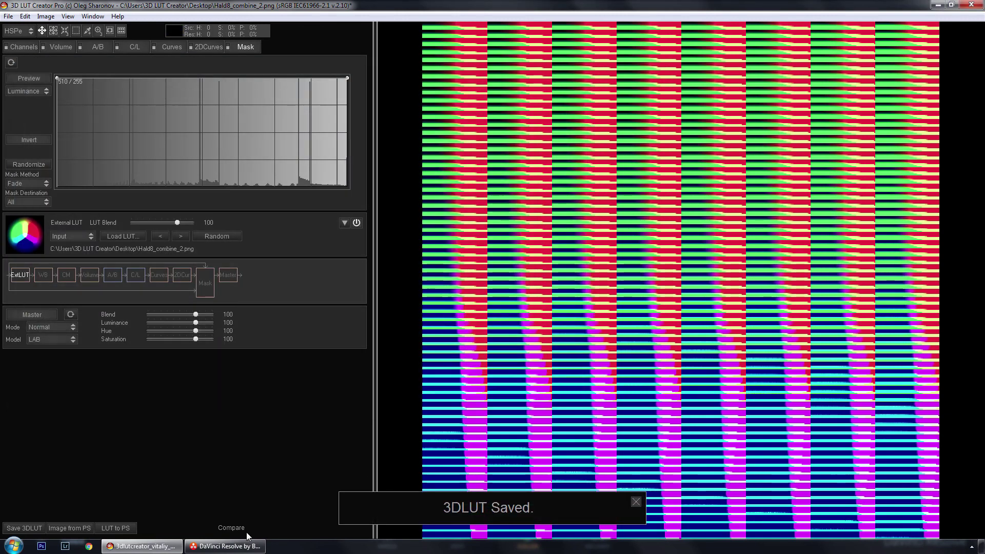
pyautogui.click(231, 547)
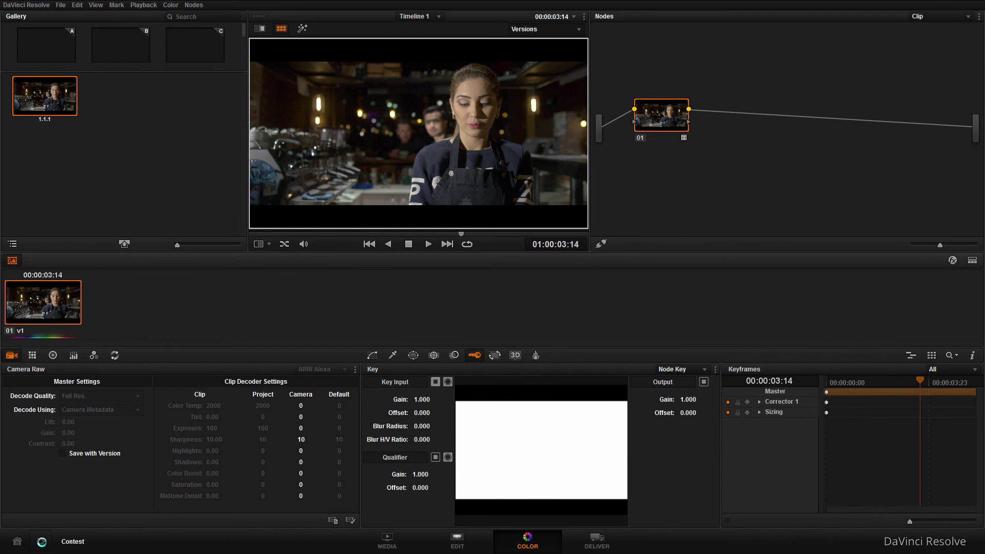
# Apply the 3D LUT Creator combine_2 LUT to node 01 and play the restaurant clip
pyautogui.click(41, 542)
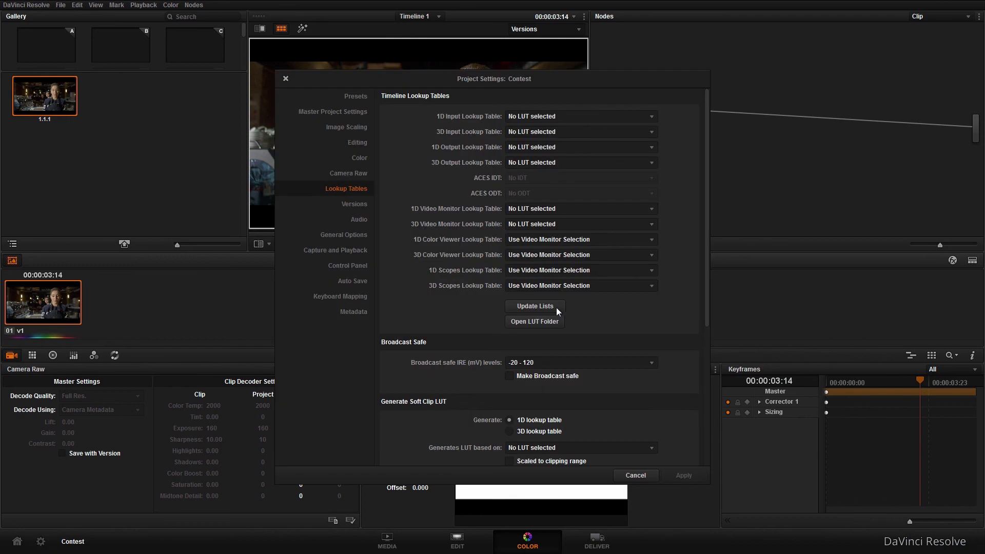
pyautogui.click(286, 78)
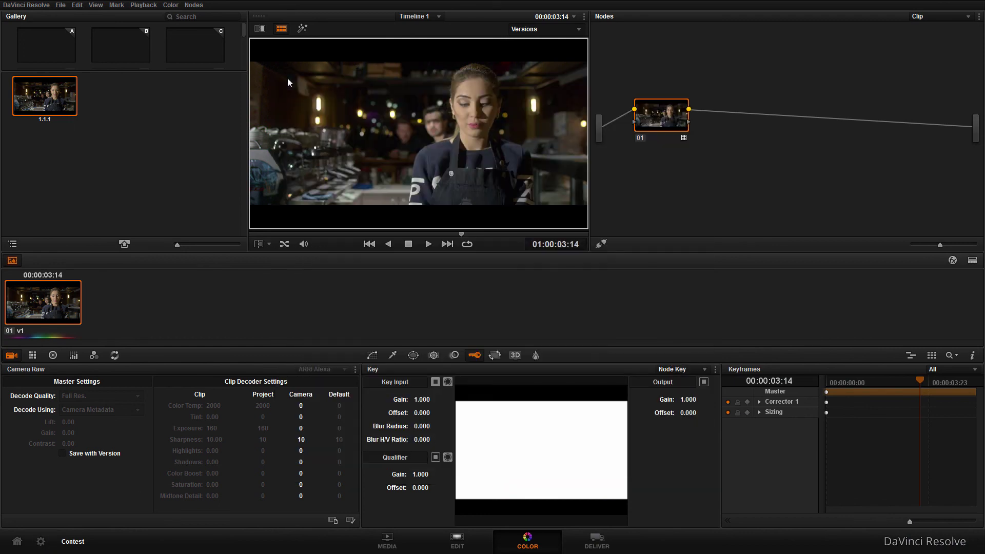
pyautogui.rightClick(648, 109)
pyautogui.moveTo(715, 207)
pyautogui.moveTo(770, 337)
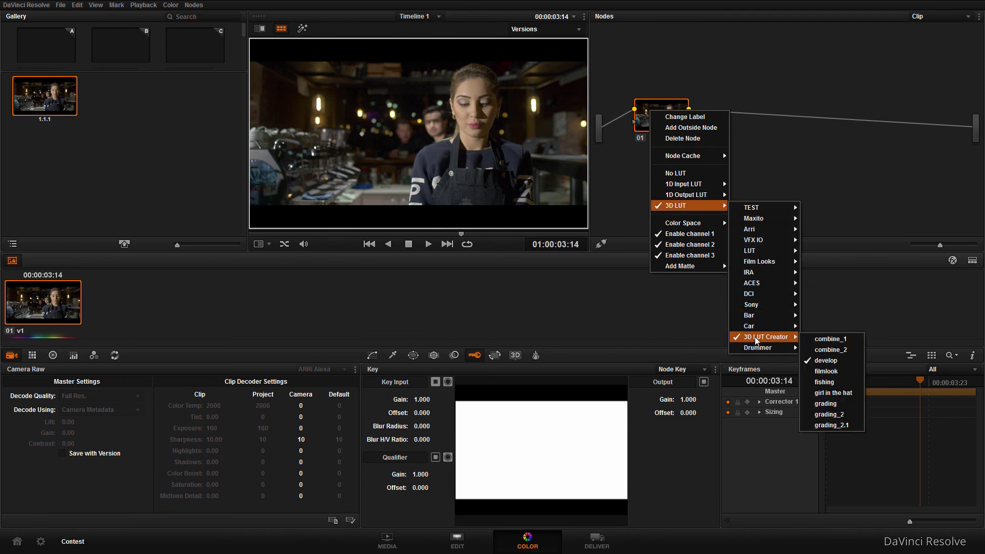
pyautogui.click(822, 352)
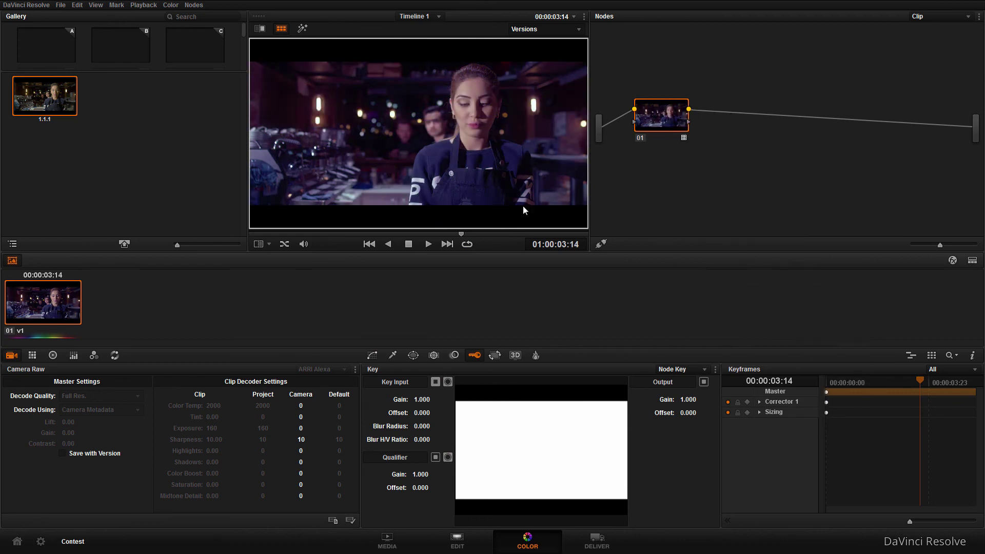
pyautogui.click(426, 244)
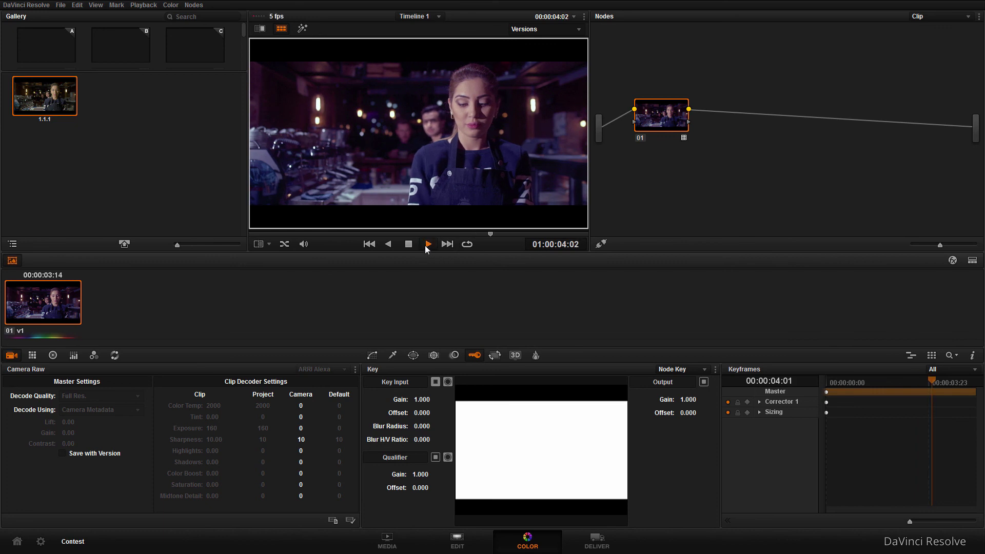